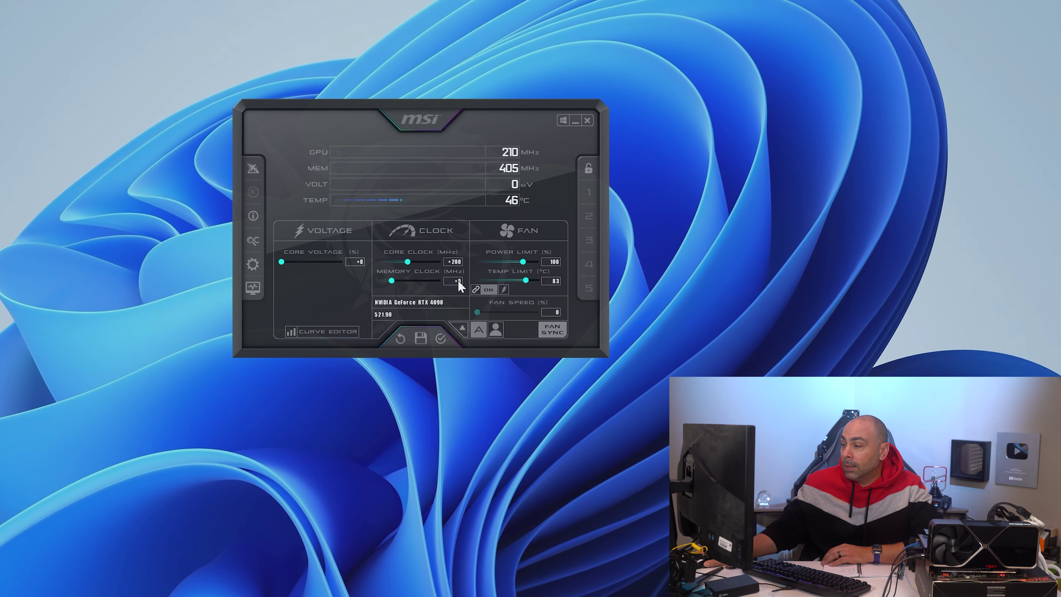
Set the RTX 4090 memory clock offset to +900 MHz in MSI Afterburner.
{"action": "left_click", "coordinate": [465, 283]}
{"action": "type", "text": "900"}
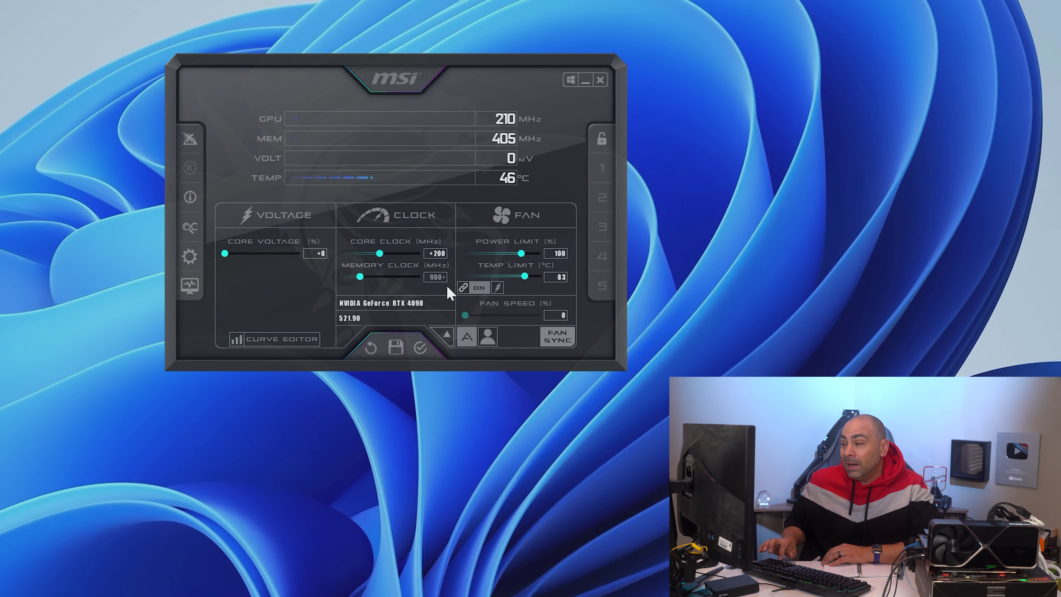
{"action": "key", "text": "Return"}
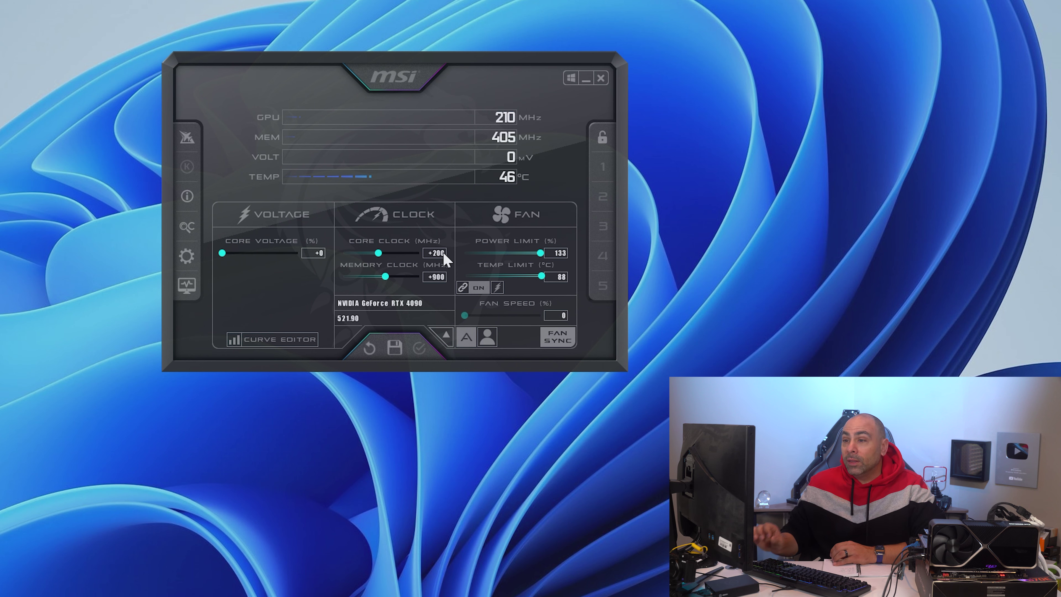
{"action": "mouse_move", "coordinate": [442, 251]}
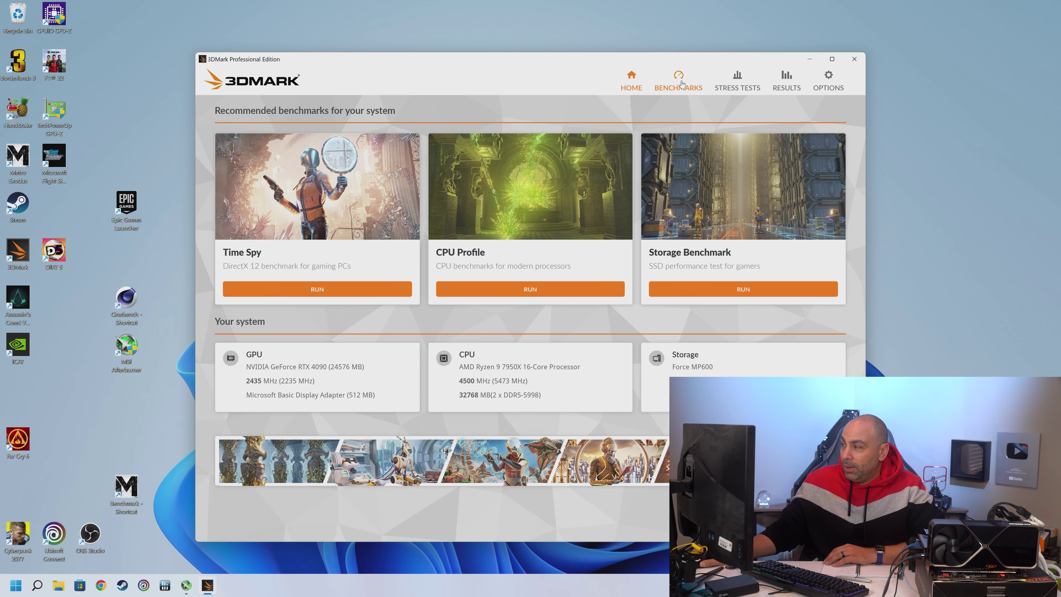
Open the Port Royal ray tracing benchmark page from the 3DMark benchmarks list.
{"action": "left_click", "coordinate": [678, 81]}
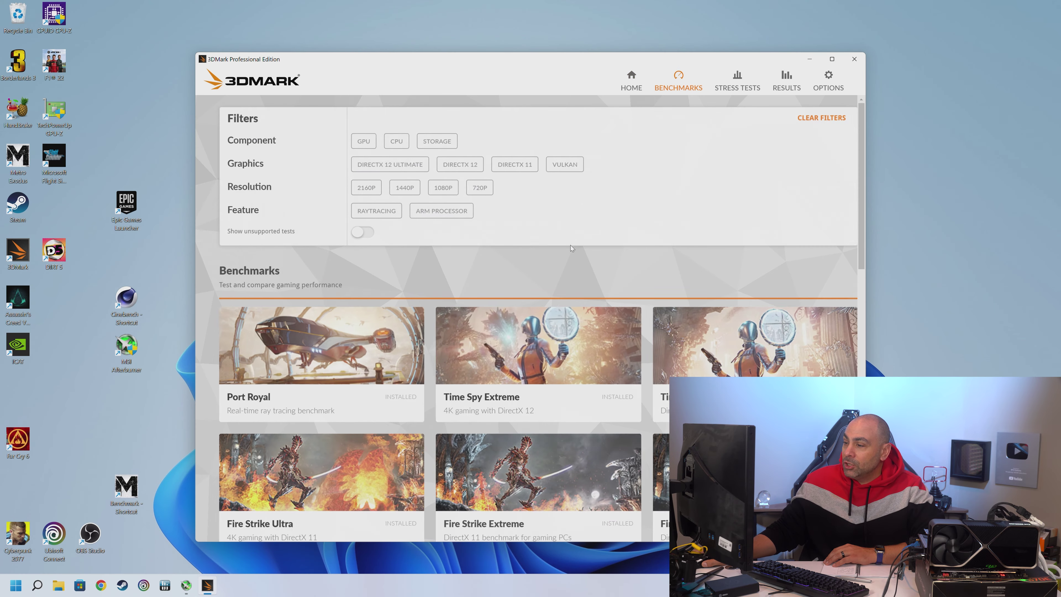
{"action": "scroll", "coordinate": [571, 248], "scroll_direction": "down", "scroll_amount": 3}
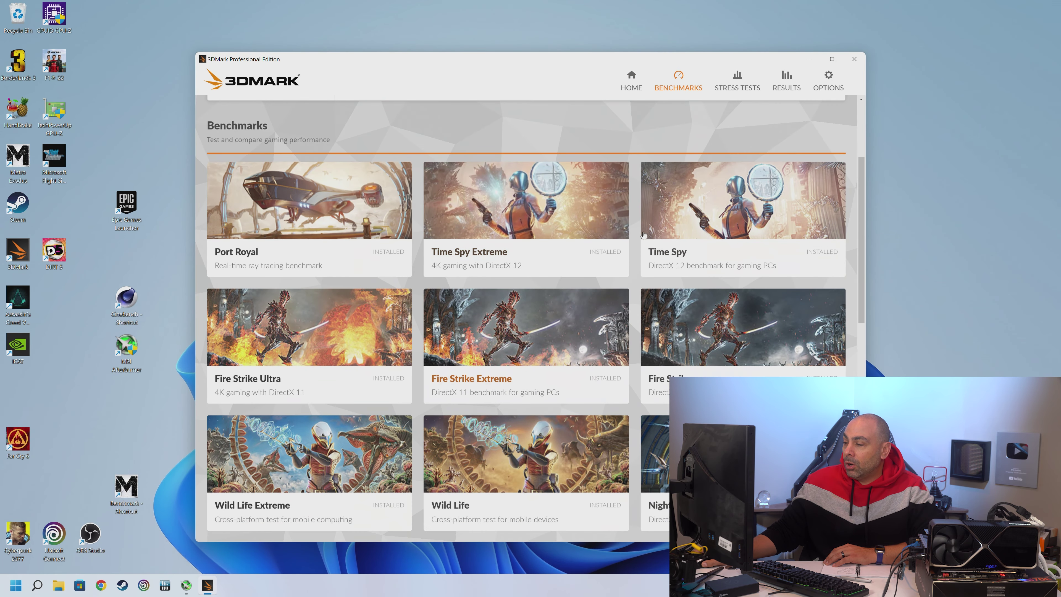
{"action": "scroll", "coordinate": [425, 320], "scroll_direction": "down", "scroll_amount": 4}
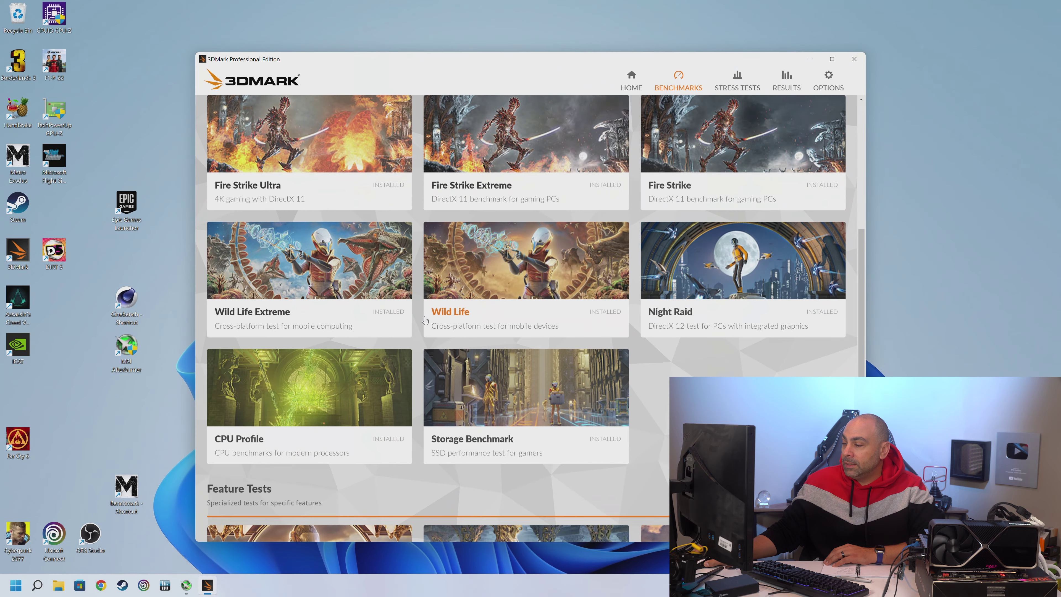
{"action": "scroll", "coordinate": [425, 321], "scroll_direction": "up", "scroll_amount": 6}
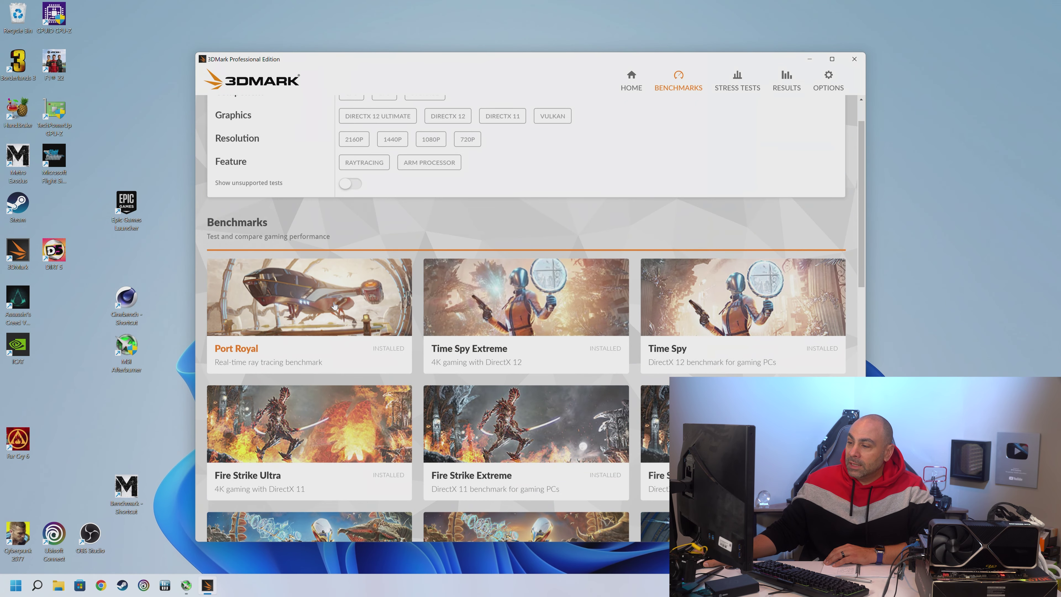
{"action": "left_click", "coordinate": [331, 296]}
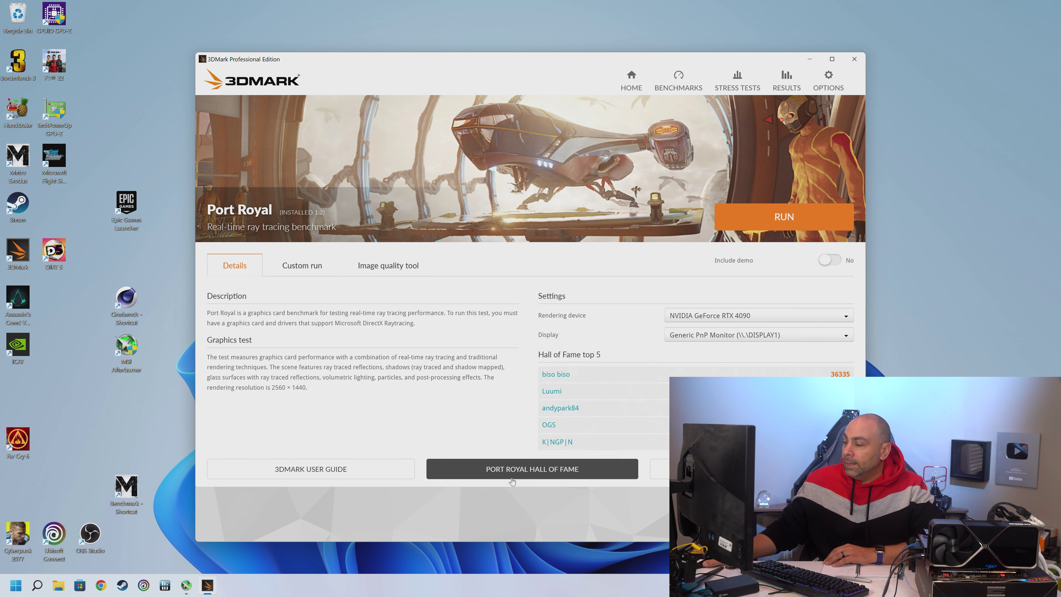
Open the online Port Royal Hall of Fame filtered to single-GPU (1x) scores.
{"action": "left_click", "coordinate": [524, 476]}
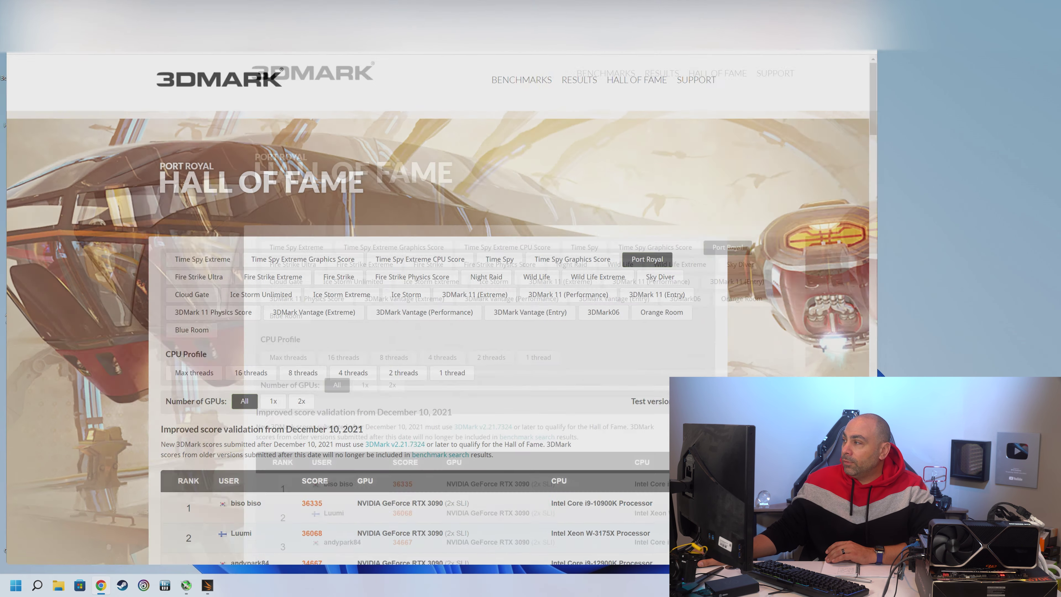
{"action": "scroll", "coordinate": [584, 340], "scroll_direction": "down", "scroll_amount": 1}
{"action": "scroll", "coordinate": [584, 339], "scroll_direction": "down", "scroll_amount": 5}
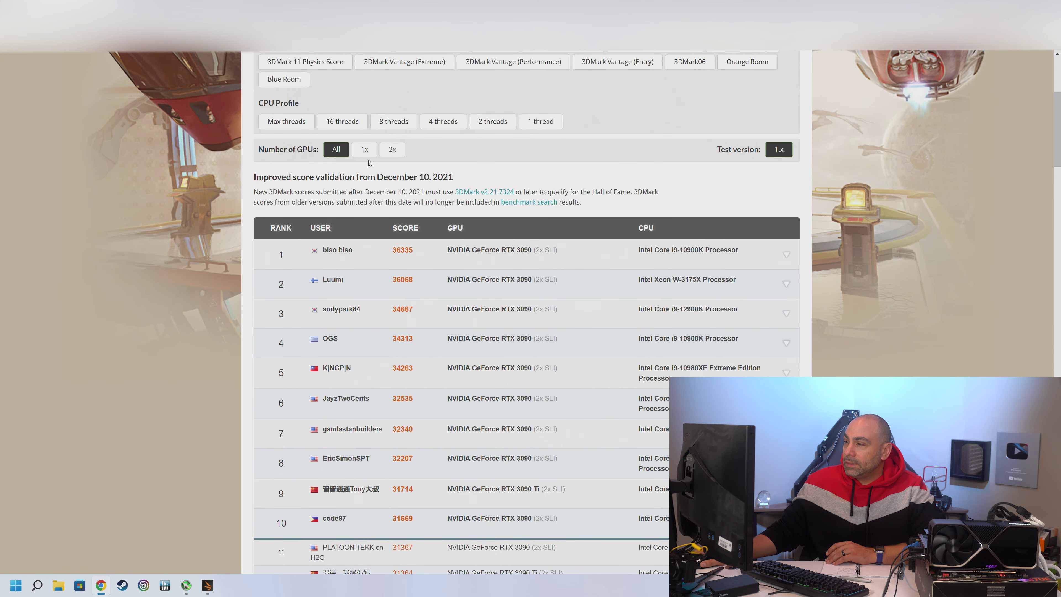
{"action": "left_click", "coordinate": [366, 153]}
{"action": "scroll", "coordinate": [491, 326], "scroll_direction": "down", "scroll_amount": 2}
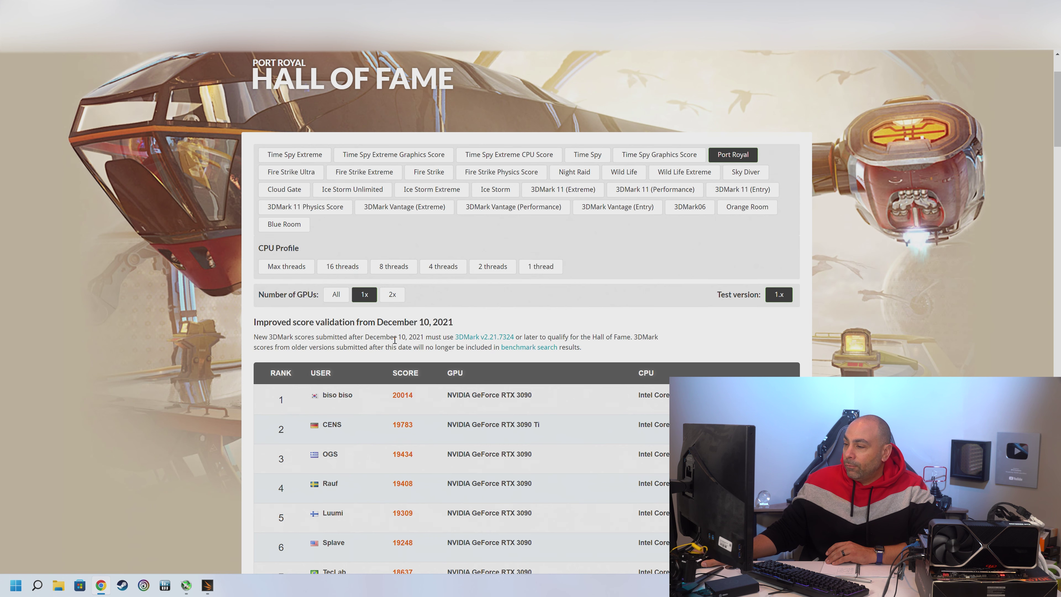
{"action": "scroll", "coordinate": [367, 301], "scroll_direction": "down", "scroll_amount": 2}
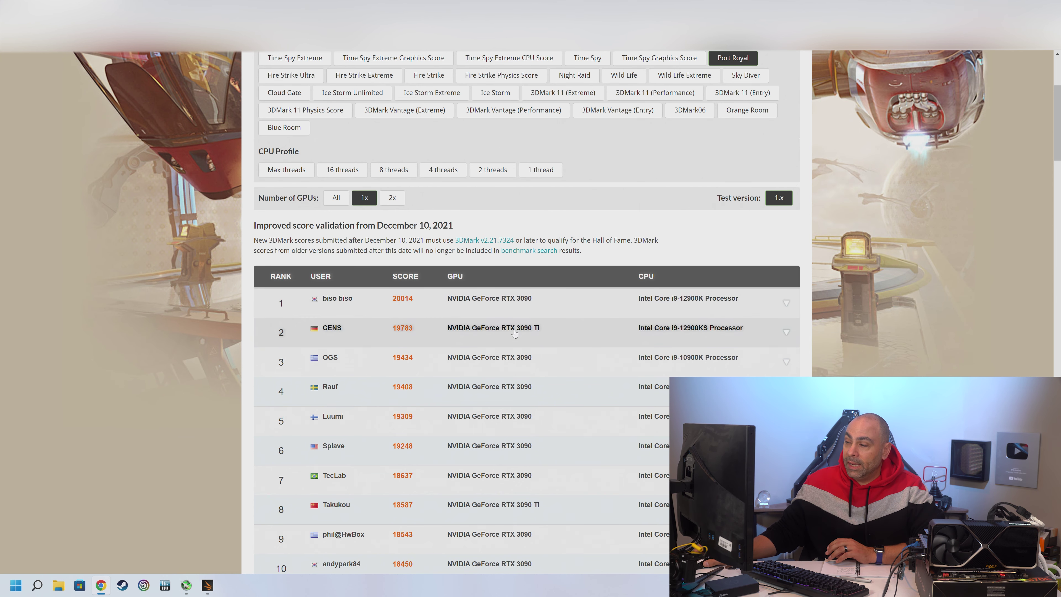
{"action": "scroll", "coordinate": [562, 364], "scroll_direction": "up", "scroll_amount": 1}
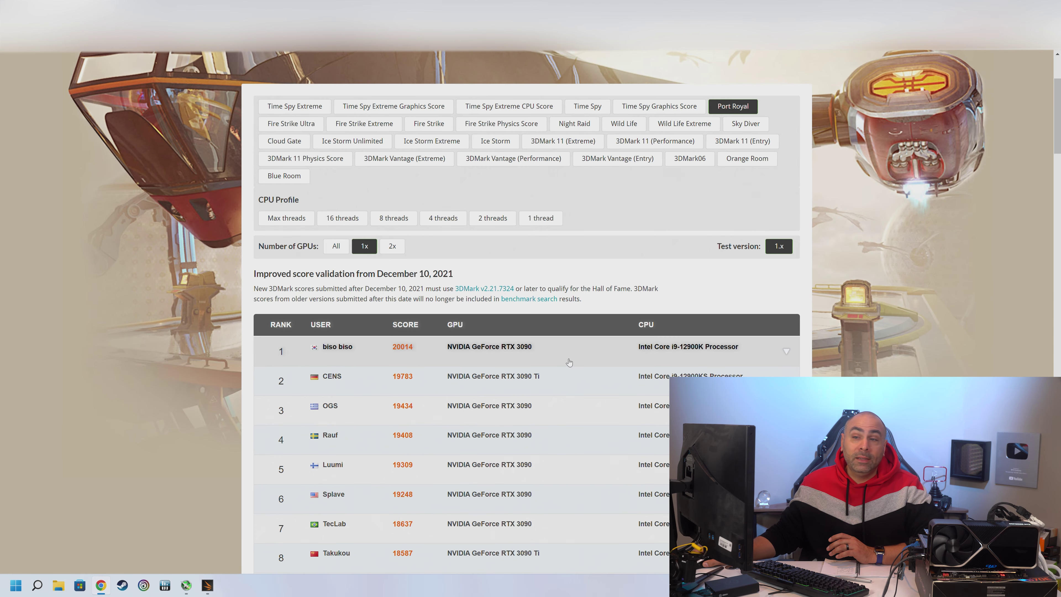
{"action": "scroll", "coordinate": [613, 330], "scroll_direction": "up", "scroll_amount": 1}
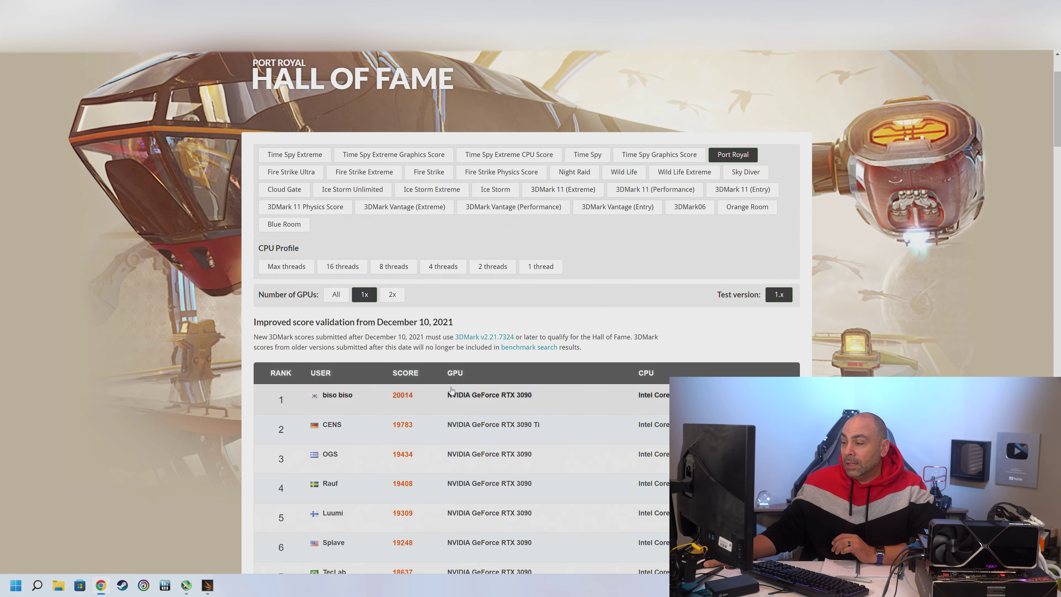
Inspect the top-ranked 20014 submission's details, then run Port Royal in 3DMark.
{"action": "left_click", "coordinate": [583, 404]}
{"action": "scroll", "coordinate": [534, 321], "scroll_direction": "down", "scroll_amount": 2}
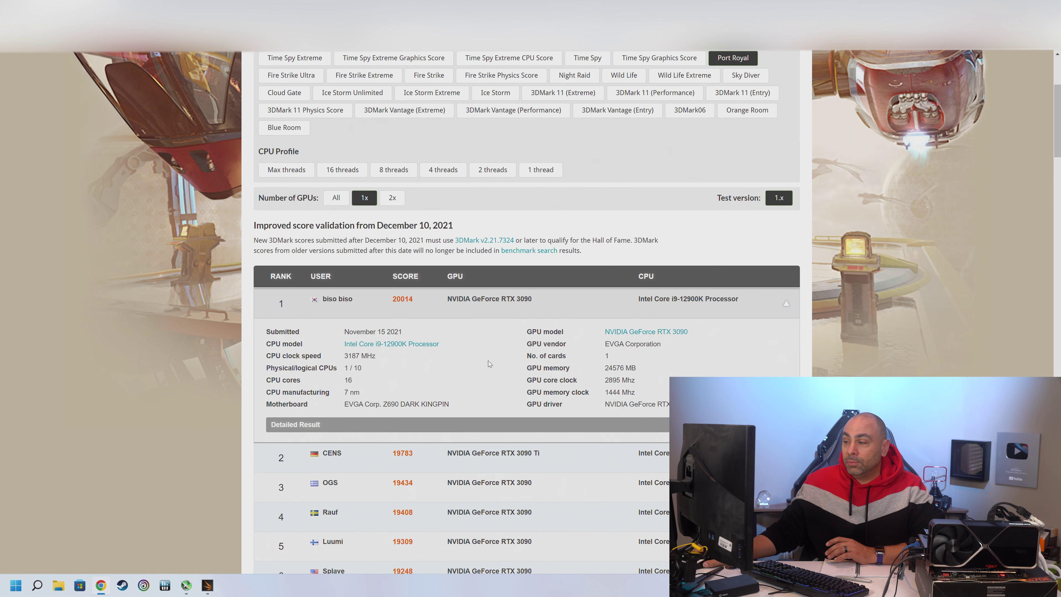
{"action": "scroll", "coordinate": [497, 359], "scroll_direction": "up", "scroll_amount": 1}
{"action": "scroll", "coordinate": [500, 359], "scroll_direction": "up", "scroll_amount": 1}
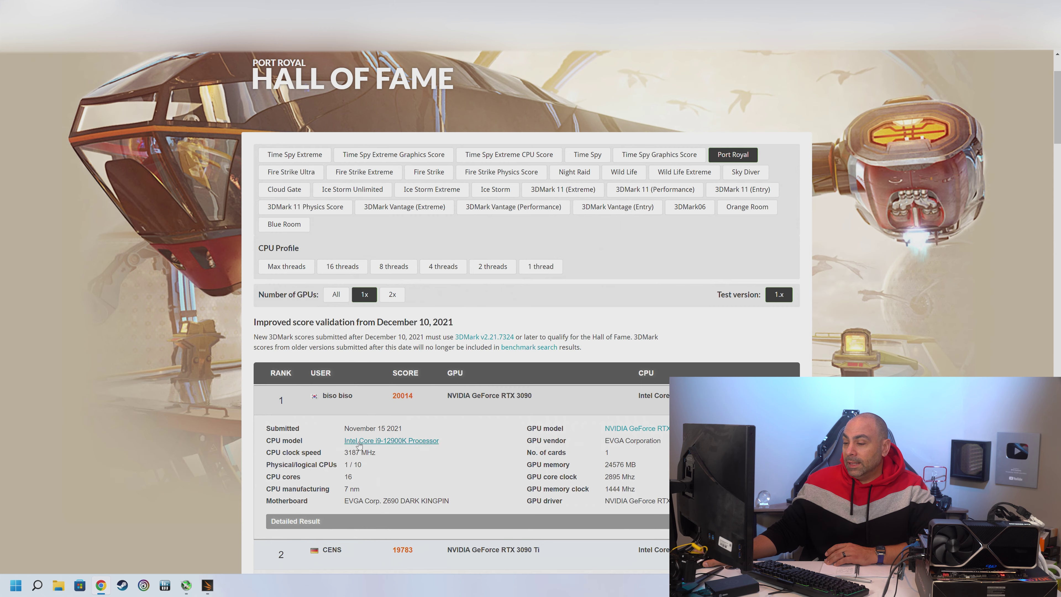
{"action": "left_click", "coordinate": [207, 586]}
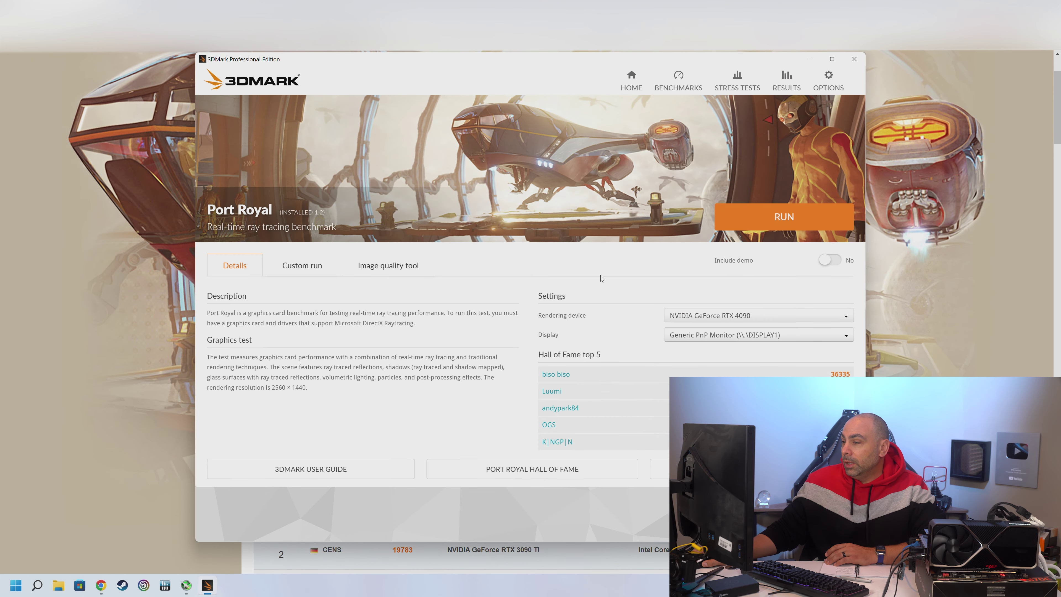
{"action": "left_click", "coordinate": [767, 211]}
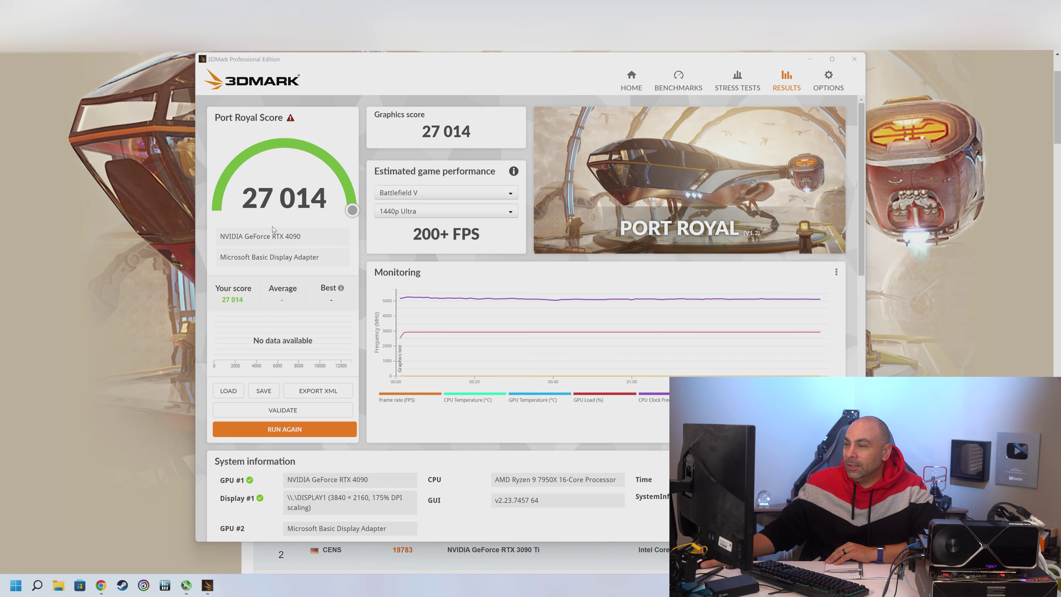
Compare the 27 014 Port Royal score with the Hall of Fame, then save it.
{"action": "left_click", "coordinate": [99, 313]}
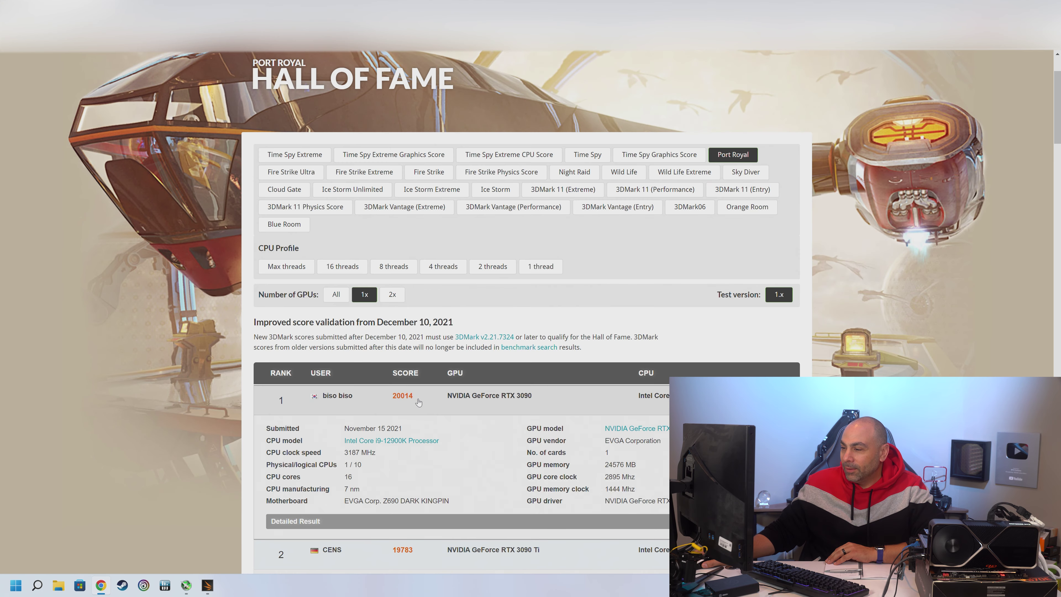
{"action": "left_click", "coordinate": [211, 584]}
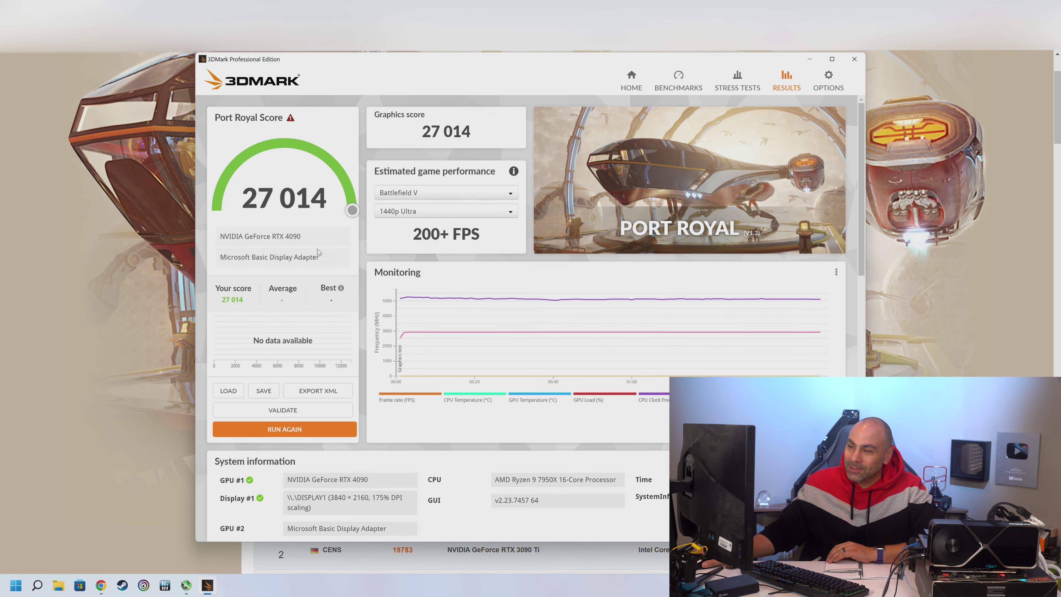
{"action": "left_click", "coordinate": [211, 585]}
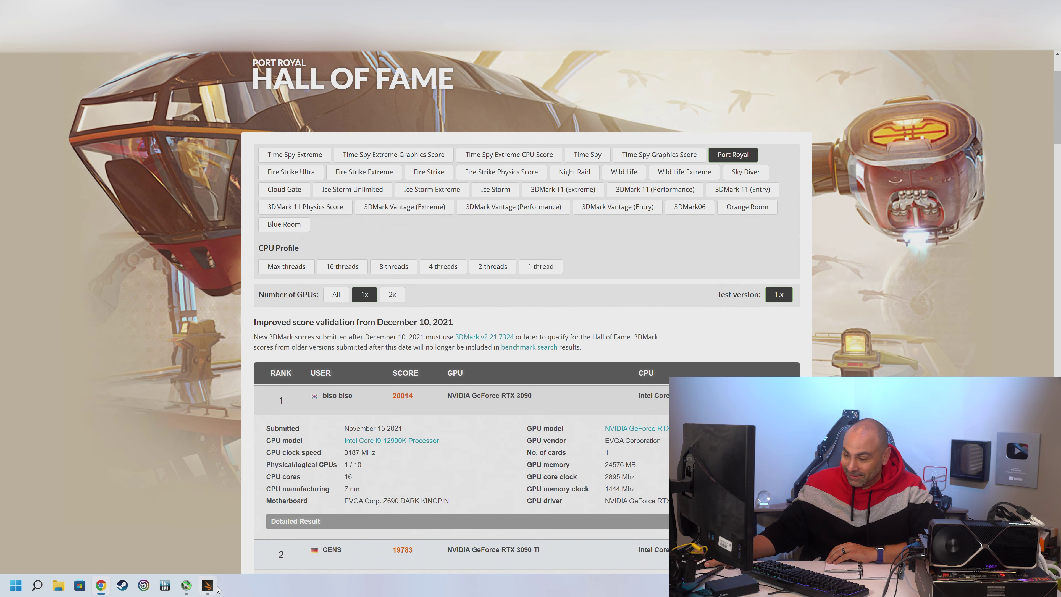
{"action": "mouse_move", "coordinate": [218, 589]}
{"action": "left_click", "coordinate": [214, 562]}
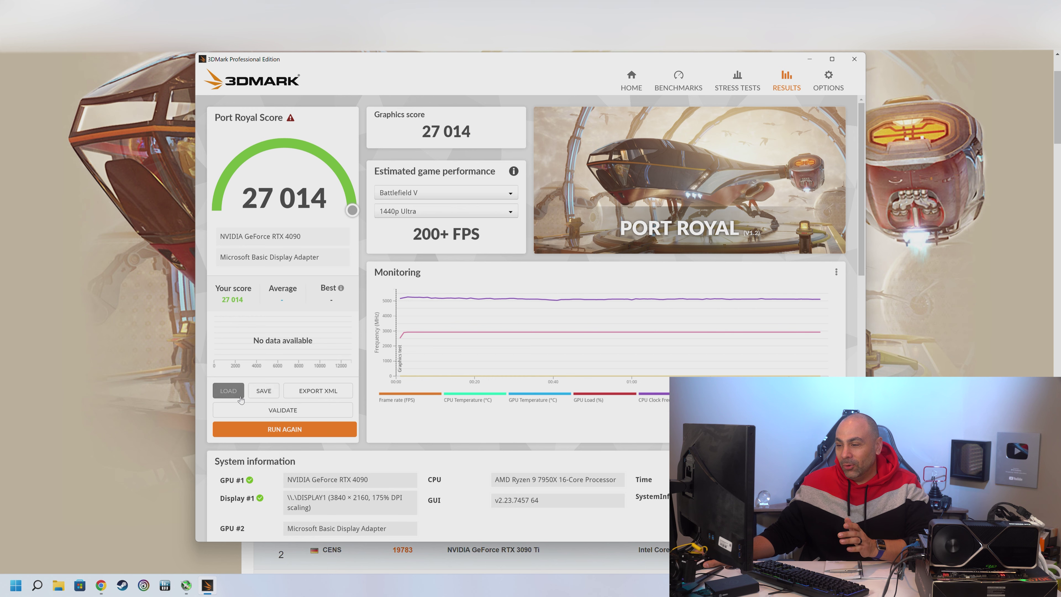
{"action": "left_click", "coordinate": [264, 390]}
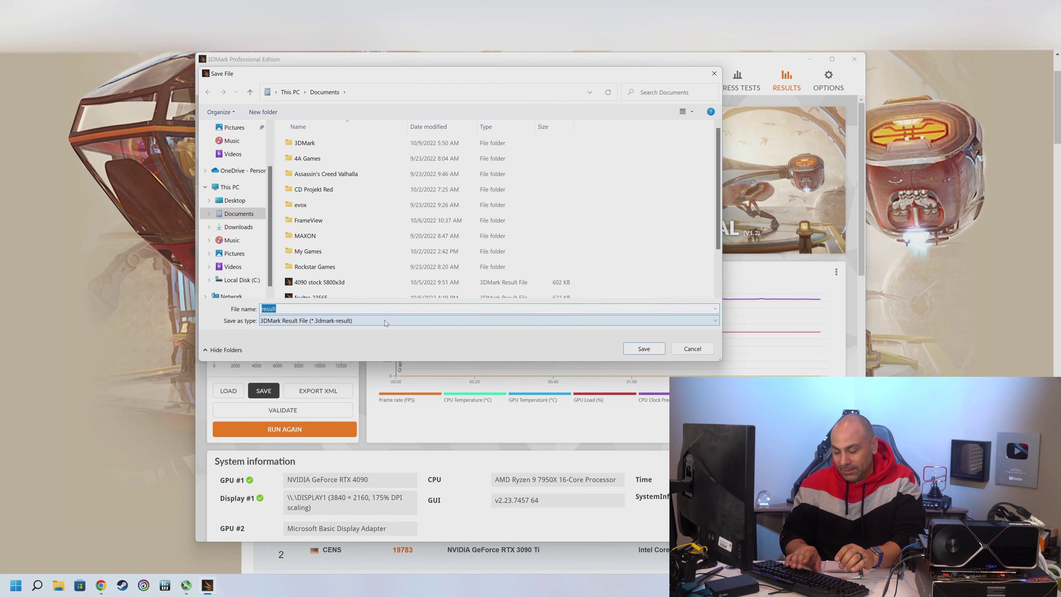
Name the Port Royal result file 'port royal 27014'.
{"action": "type", "text": "port roy"}
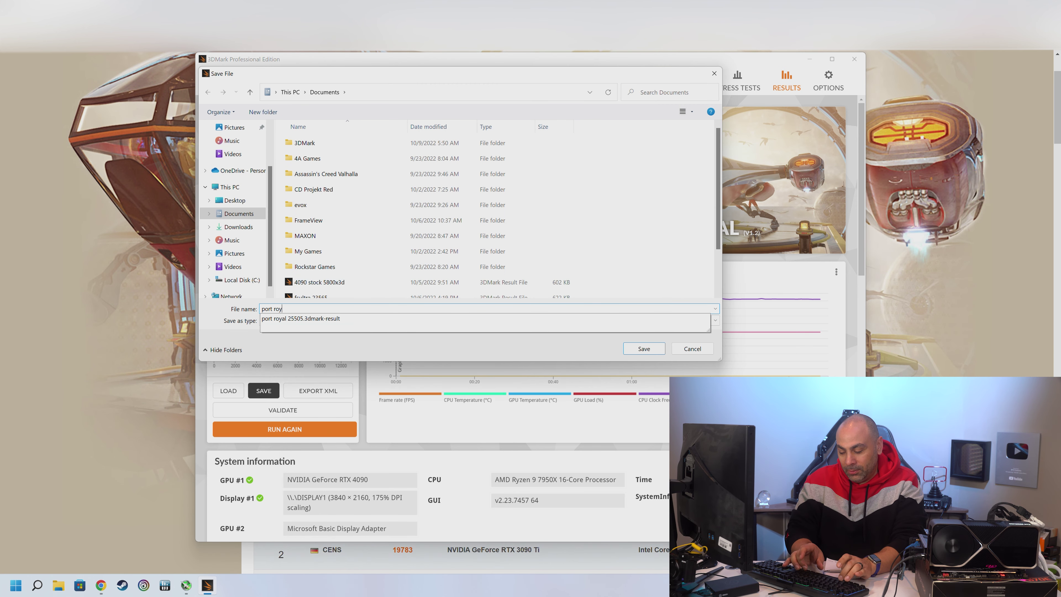
{"action": "type", "text": "al 27"}
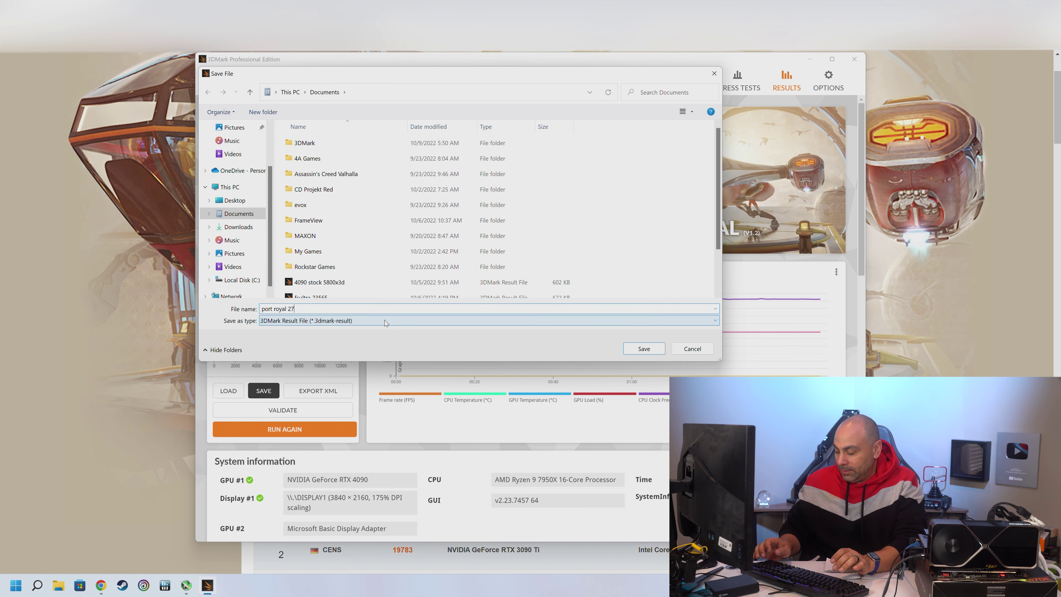
{"action": "type", "text": "014"}
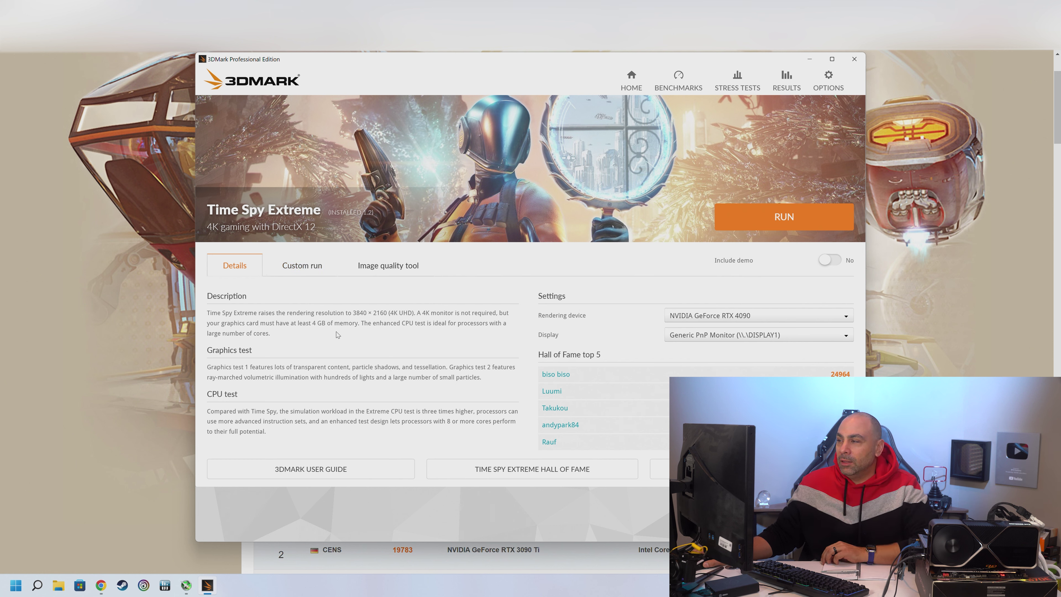
Run Time Spy Extreme, scoring 17 165, then return to the Hall of Fame page.
{"action": "left_click", "coordinate": [801, 227]}
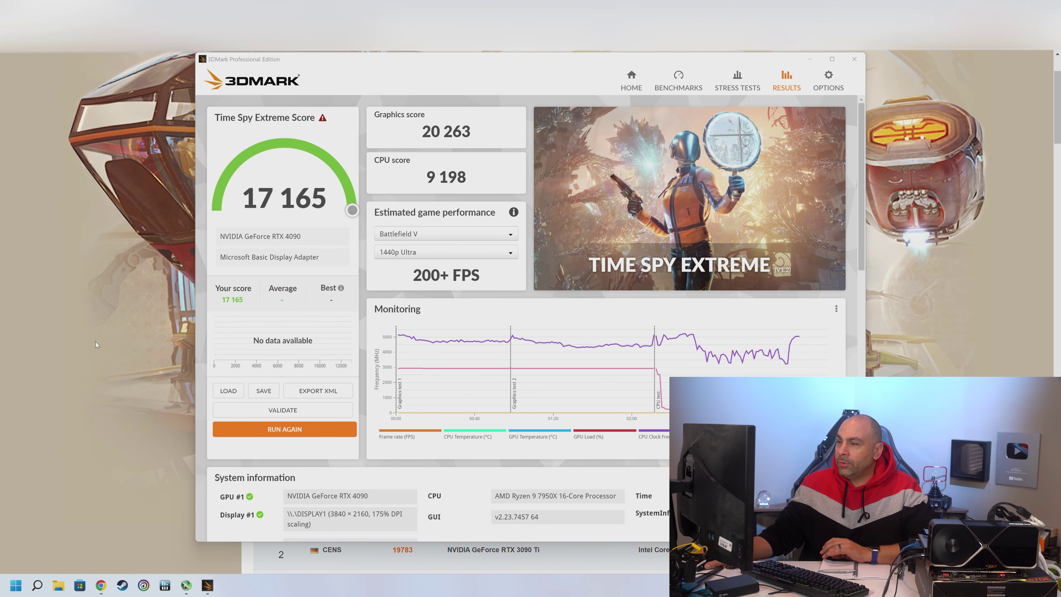
{"action": "key", "text": "alt+Tab"}
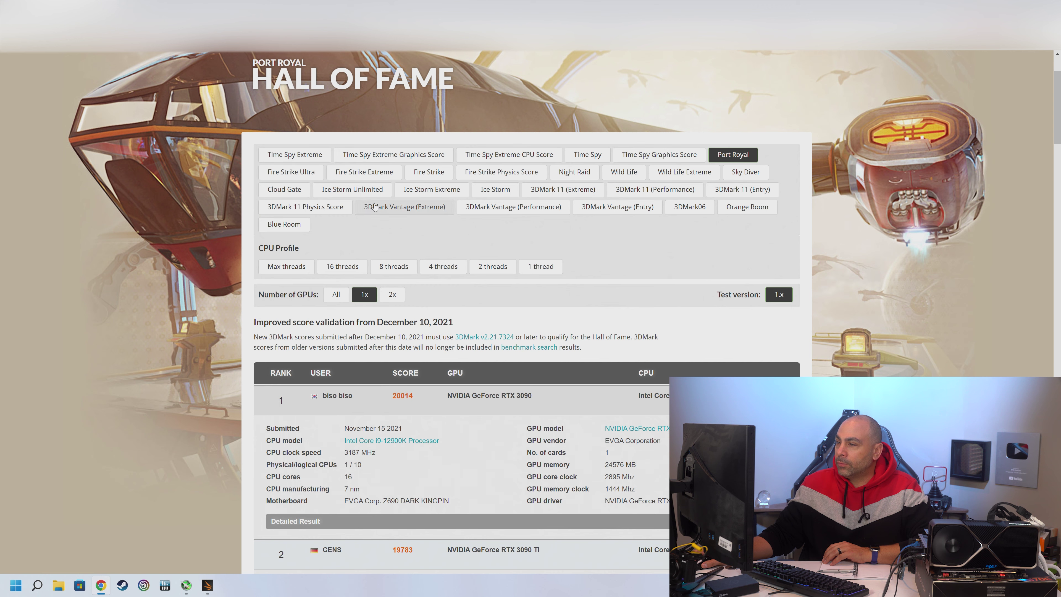
Show the single-GPU Time Spy Extreme Hall of Fame, topped by 14977.
{"action": "left_click", "coordinate": [301, 155]}
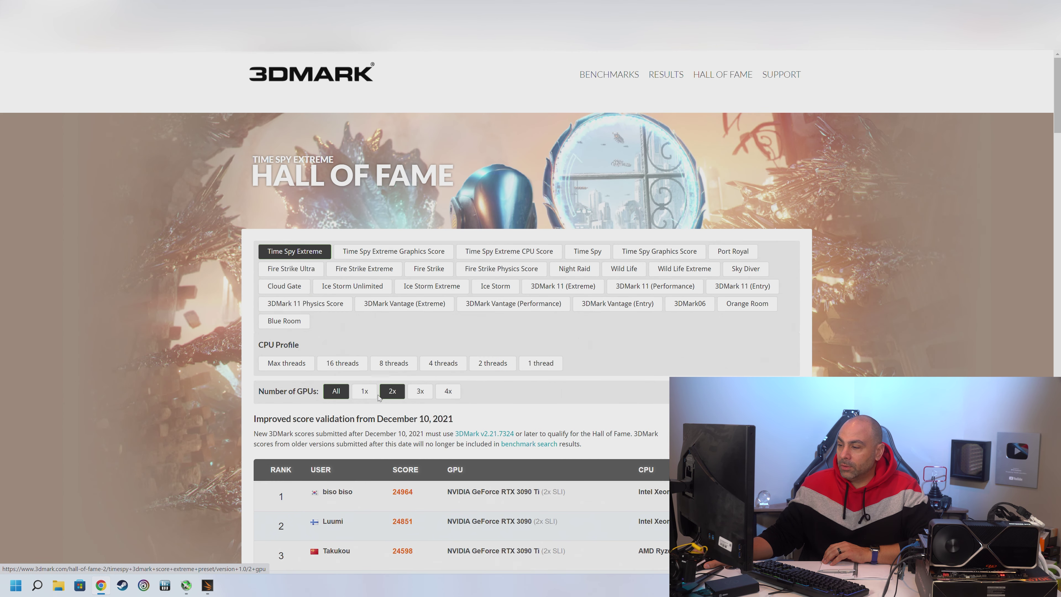
{"action": "left_click", "coordinate": [366, 392]}
{"action": "scroll", "coordinate": [425, 375], "scroll_direction": "down", "scroll_amount": 3}
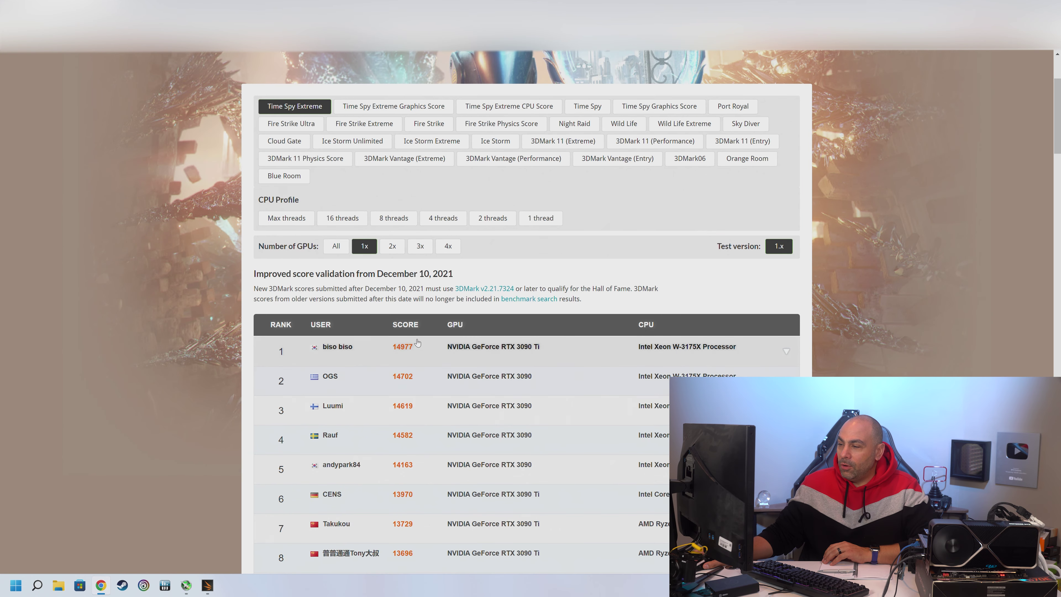
Compare the 17 165 result against the leaderboard, then open the Time Spy Hall of Fame.
{"action": "left_click", "coordinate": [208, 585]}
{"action": "left_click", "coordinate": [96, 334]}
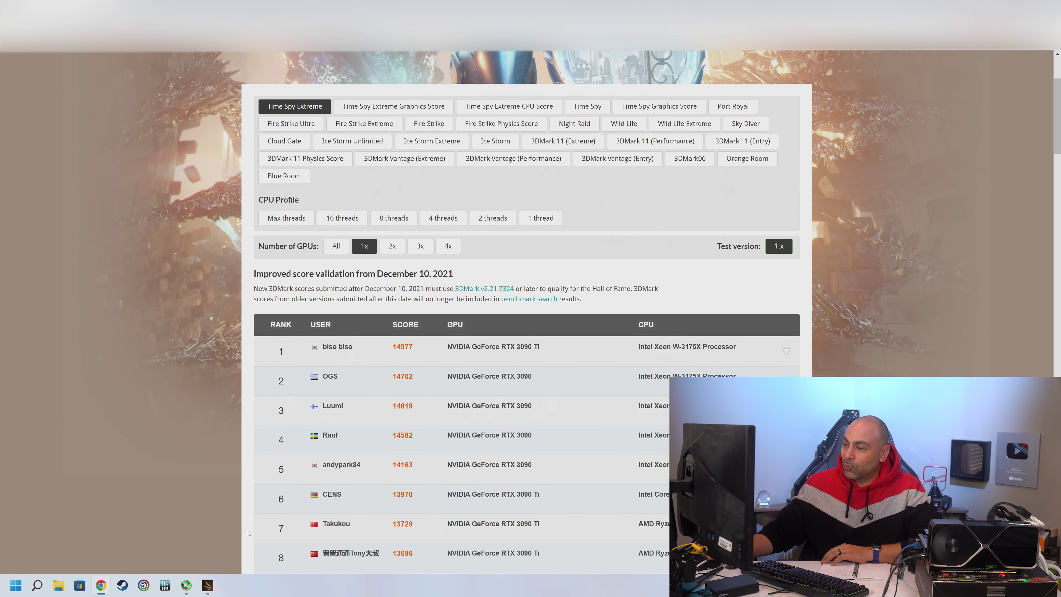
{"action": "left_click", "coordinate": [208, 587]}
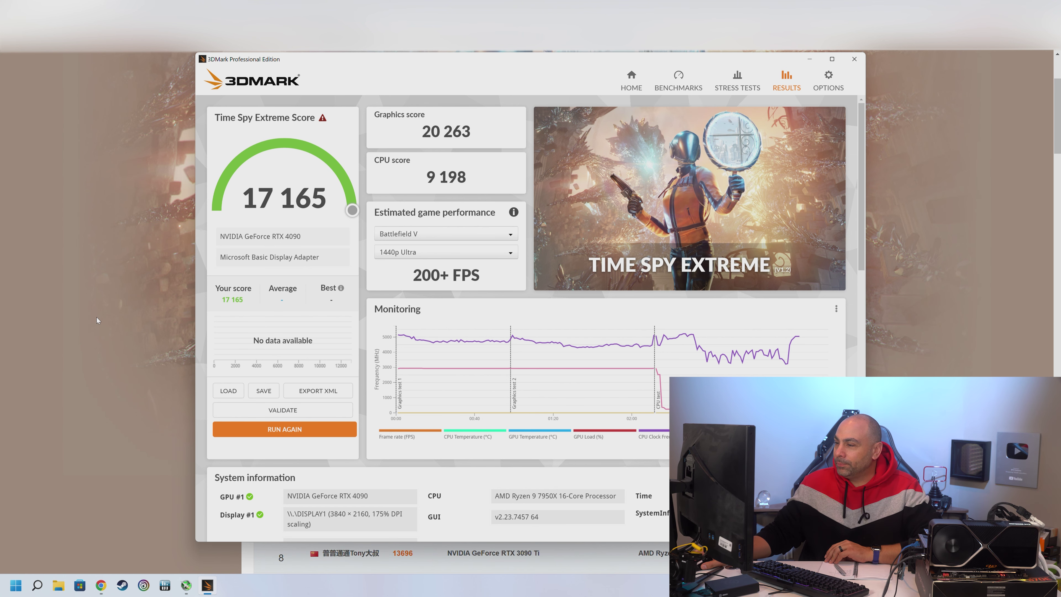
{"action": "left_click", "coordinate": [129, 355]}
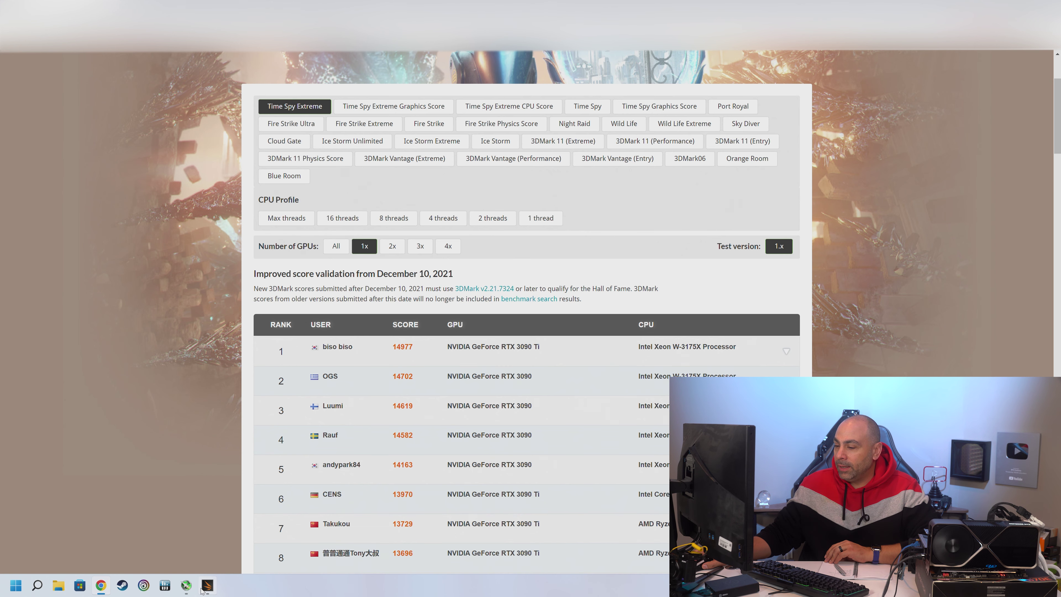
{"action": "left_click", "coordinate": [592, 109]}
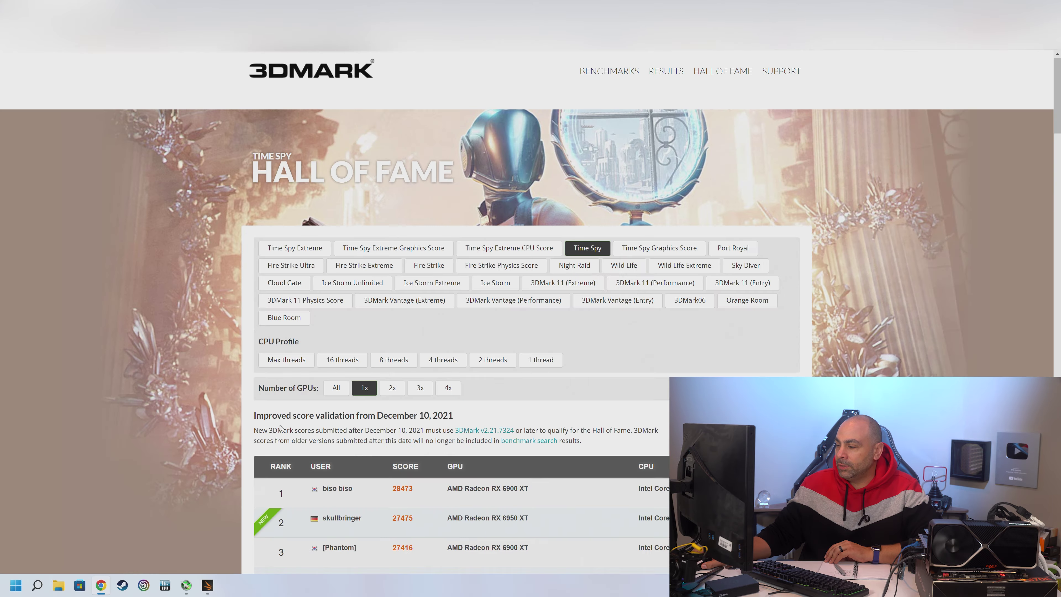
Scroll through the single-GPU Time Spy top ten, from 28473 down to 26376.
{"action": "scroll", "coordinate": [280, 428], "scroll_direction": "down", "scroll_amount": 4}
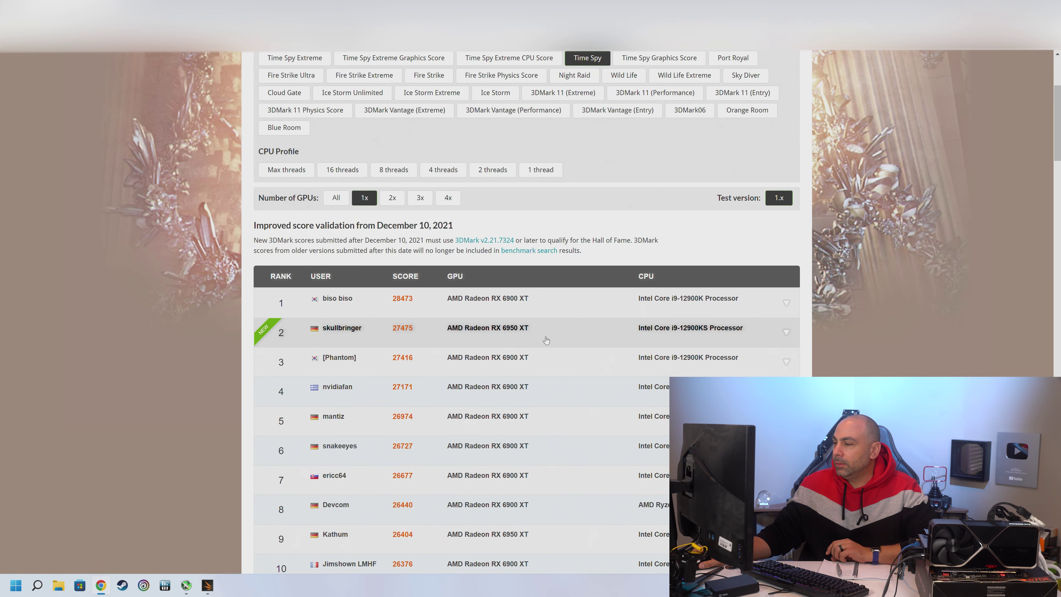
{"action": "scroll", "coordinate": [546, 340], "scroll_direction": "up", "scroll_amount": 2}
{"action": "scroll", "coordinate": [539, 364], "scroll_direction": "down", "scroll_amount": 2}
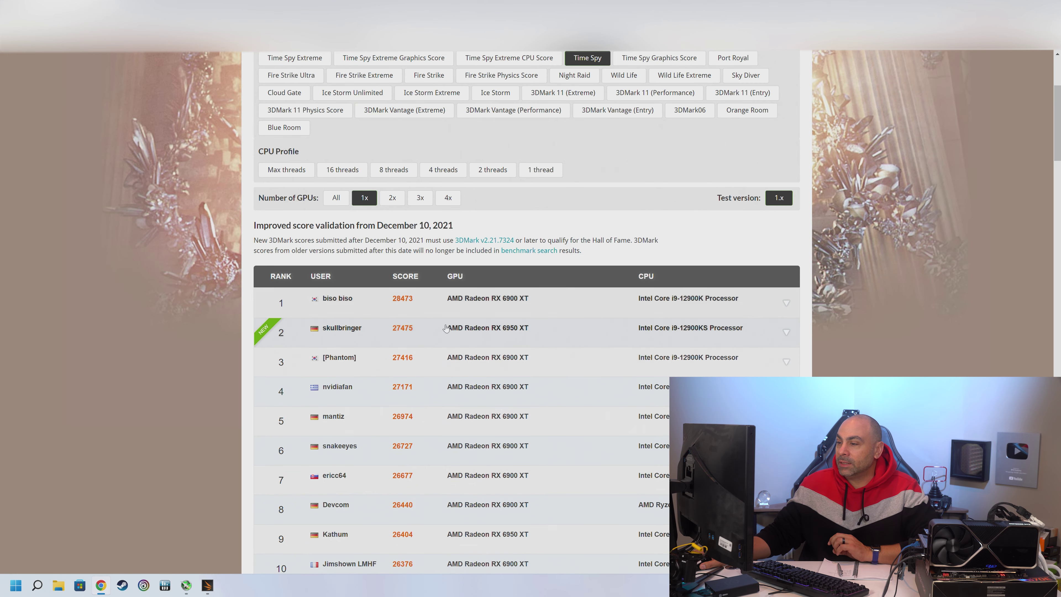
{"action": "scroll", "coordinate": [446, 328], "scroll_direction": "down", "scroll_amount": 3}
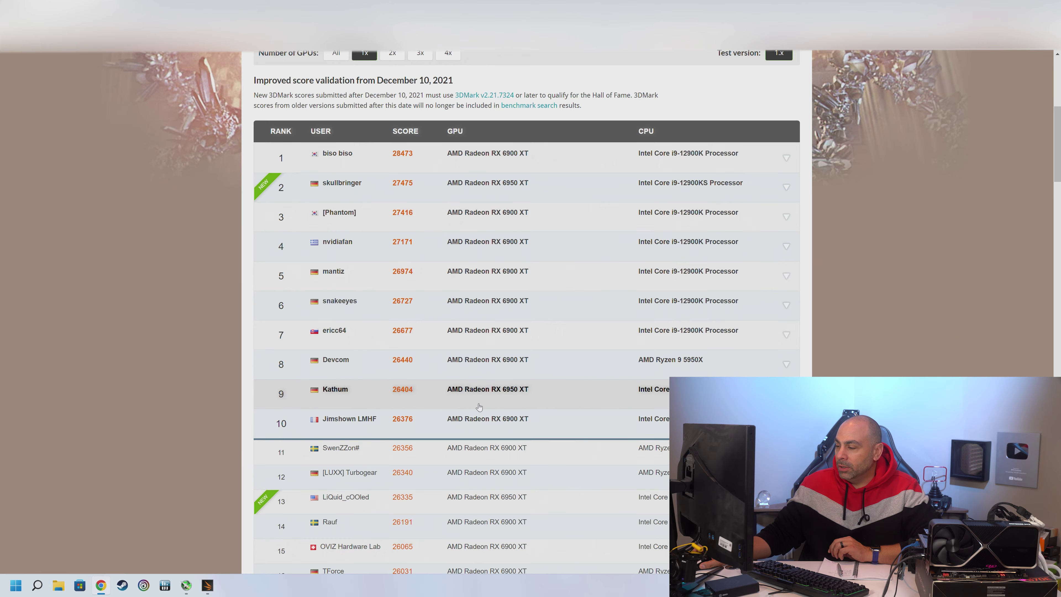
{"action": "scroll", "coordinate": [480, 407], "scroll_direction": "up", "scroll_amount": 7}
{"action": "scroll", "coordinate": [423, 374], "scroll_direction": "down", "scroll_amount": 4}
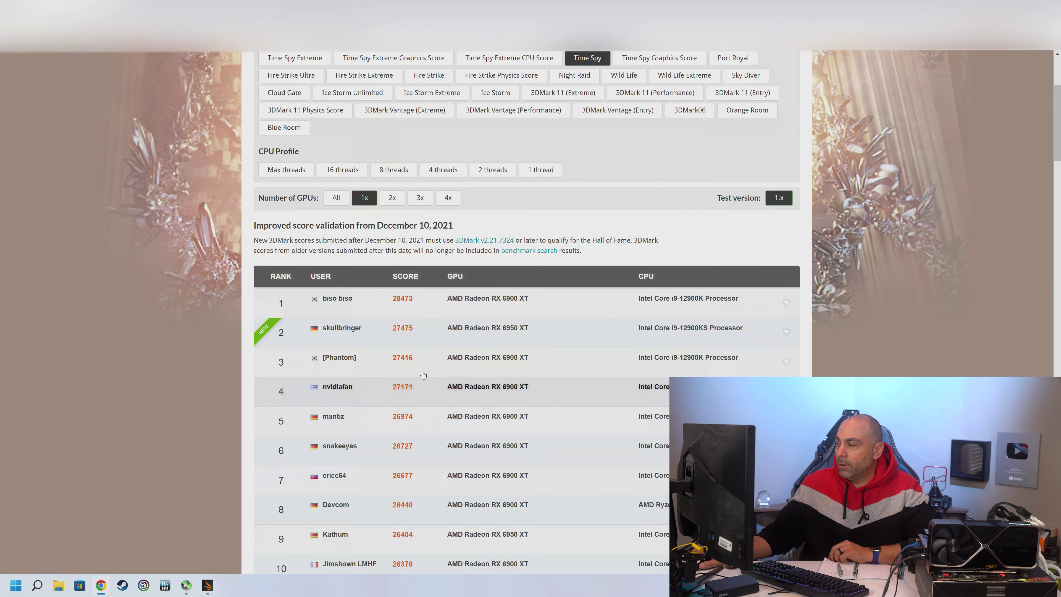
Run Time Spy in 3DMark, scoring 28 759 (graphics 34 883, CPU 14 418).
{"action": "left_click", "coordinate": [214, 590]}
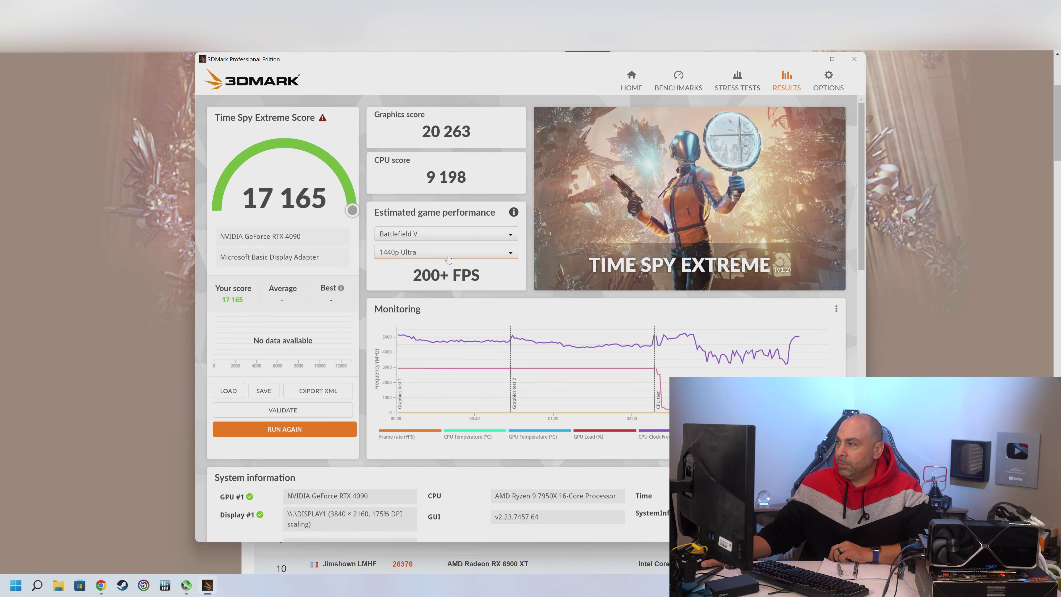
{"action": "left_click", "coordinate": [674, 88]}
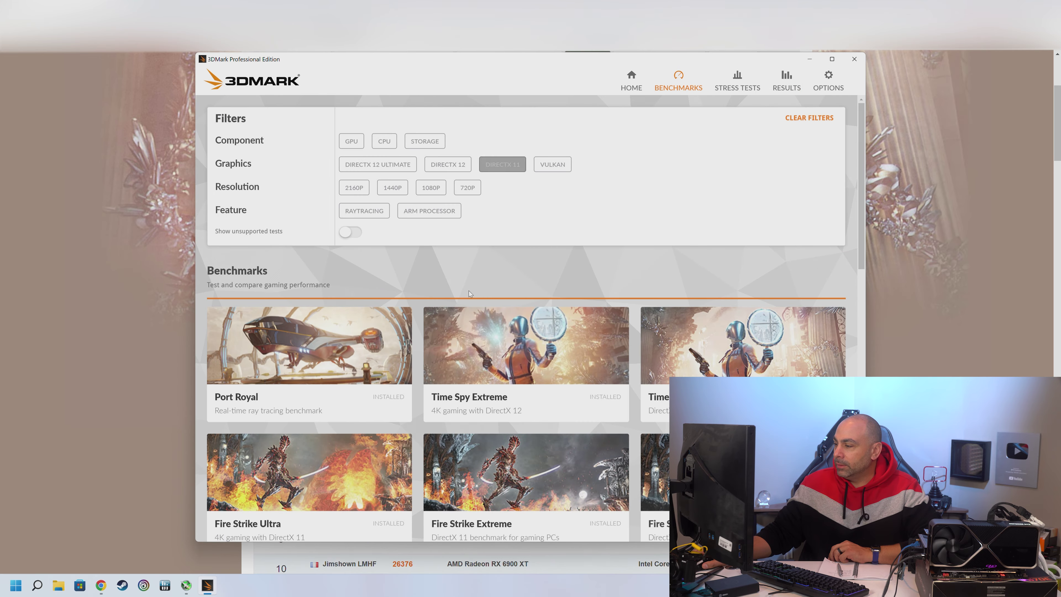
{"action": "scroll", "coordinate": [770, 245], "scroll_direction": "down", "scroll_amount": 2}
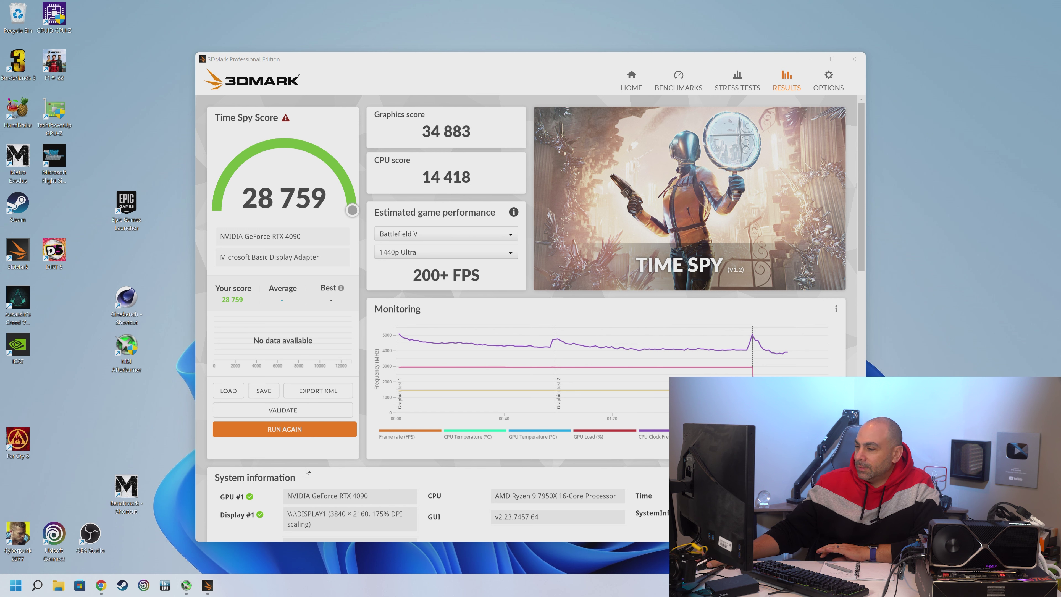
Save the Time Spy result as the file 'ts 28759'.
{"action": "left_click", "coordinate": [263, 390]}
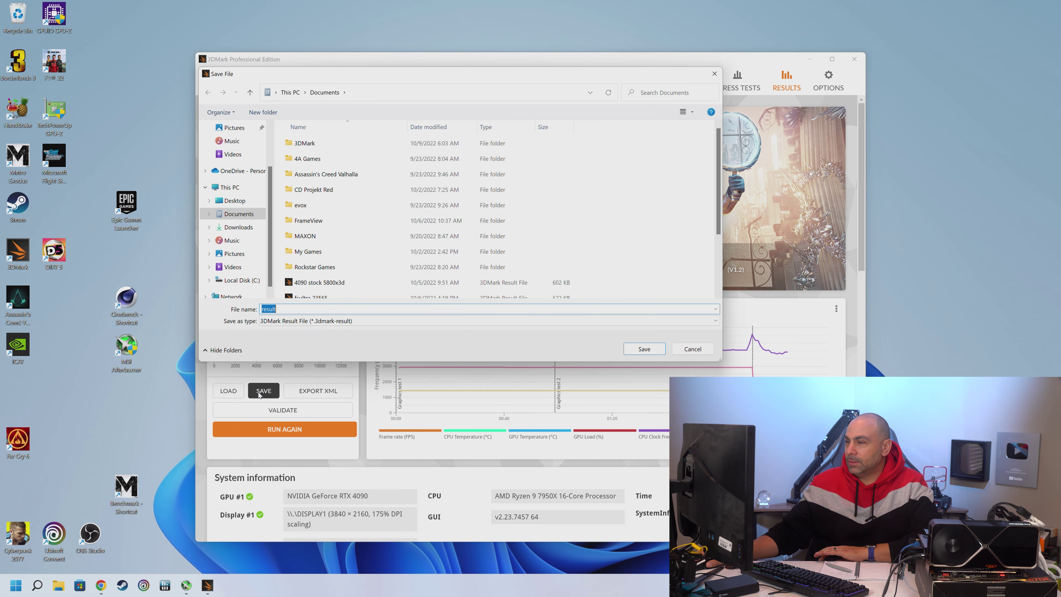
{"action": "left_click_drag", "start_coordinate": [629, 116], "coordinate": [628, 116]}
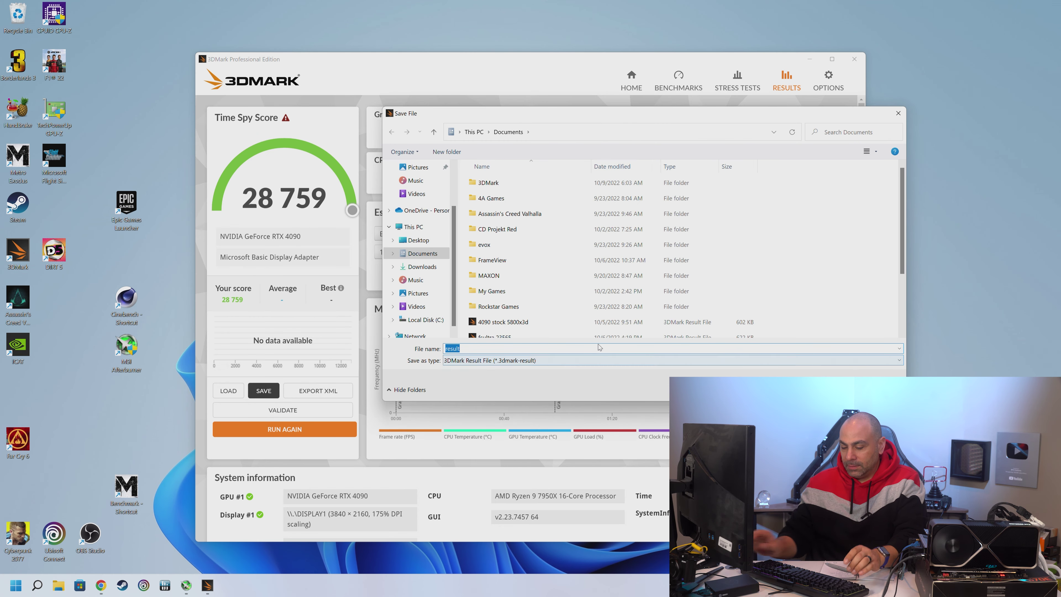
{"action": "type", "text": "ts 28759"}
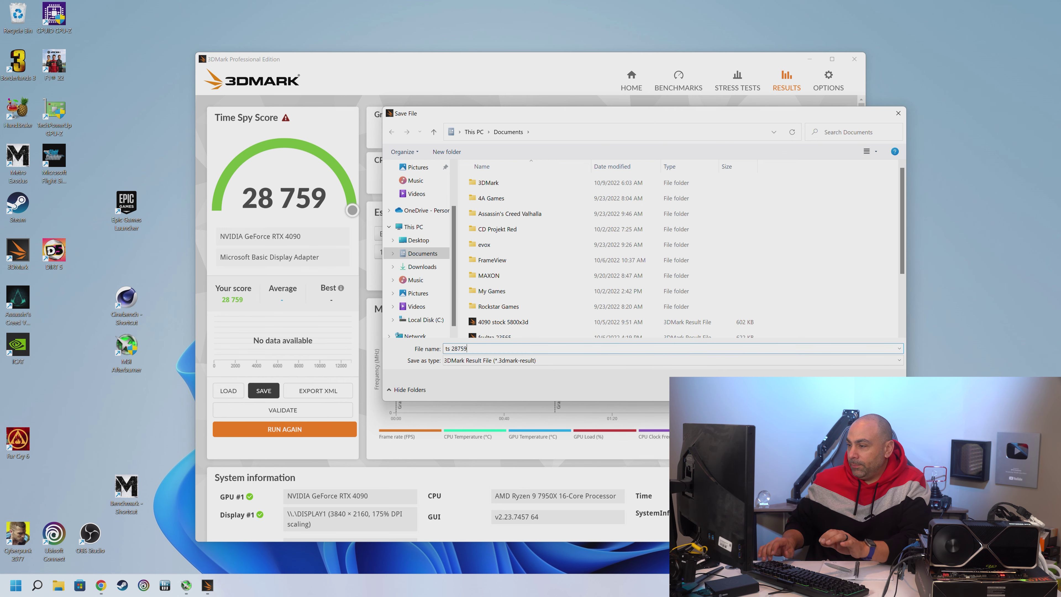
{"action": "key", "text": "Return"}
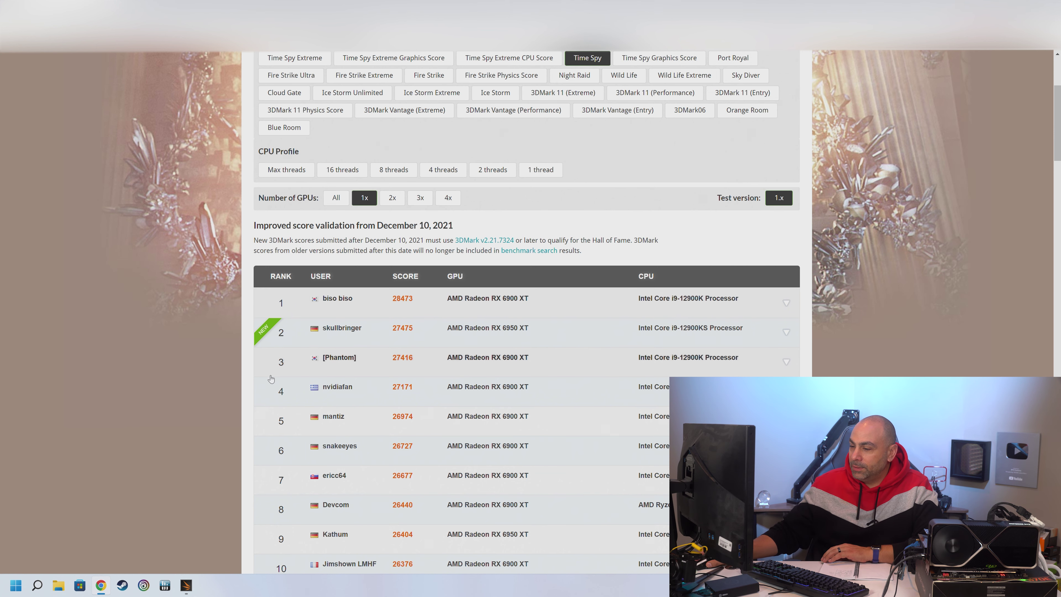
{"action": "left_click", "coordinate": [187, 586]}
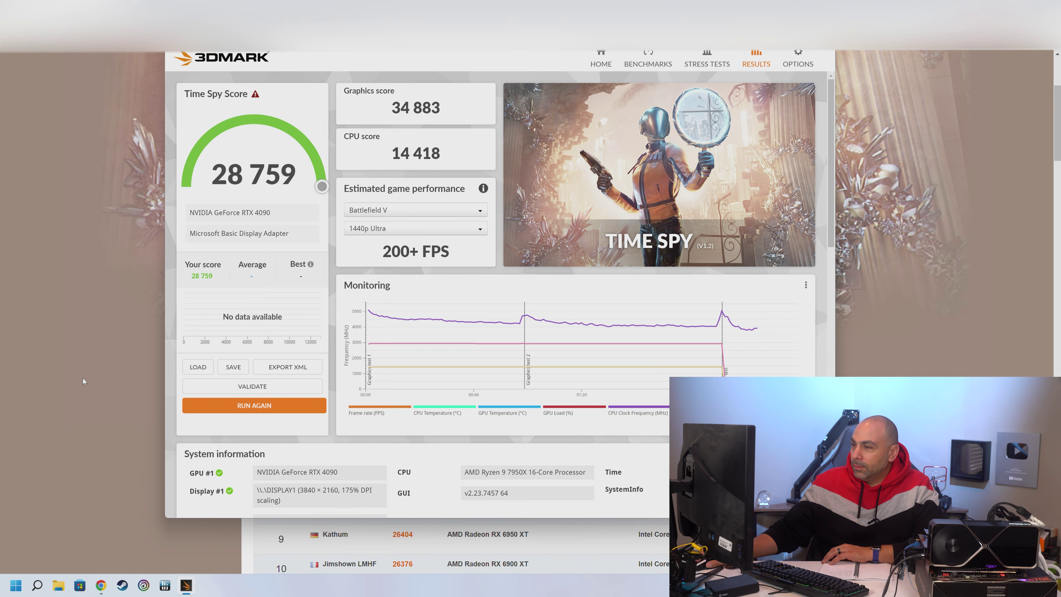
{"action": "left_click", "coordinate": [73, 376]}
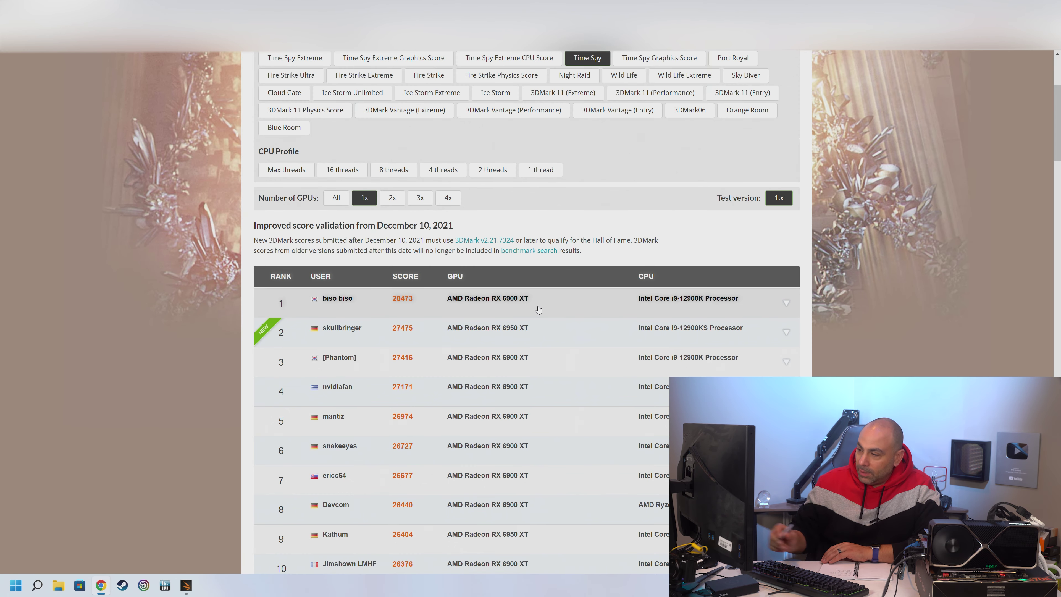
{"action": "left_click", "coordinate": [185, 587]}
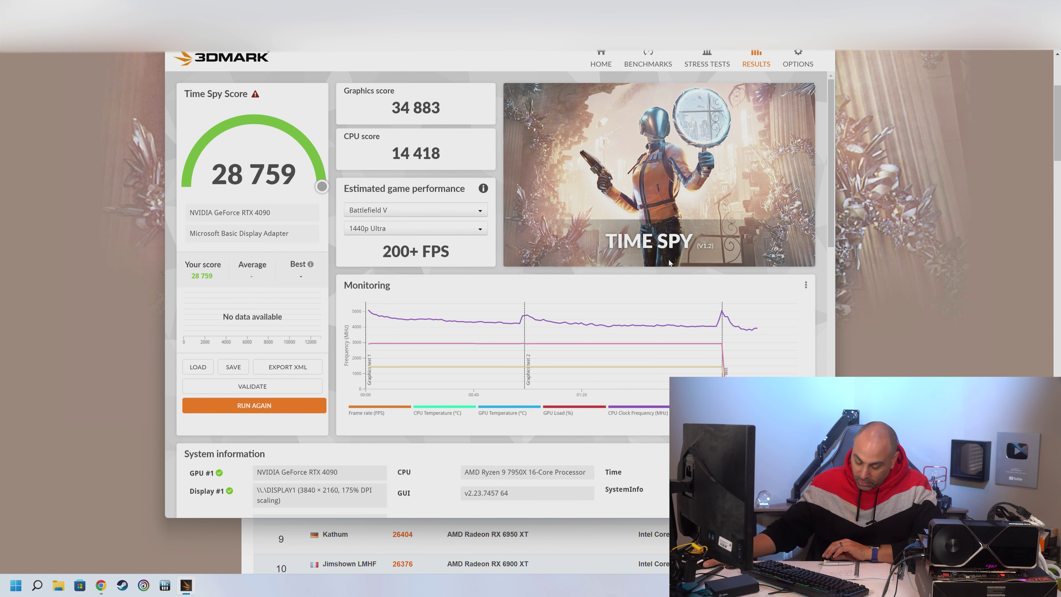
{"action": "left_click", "coordinate": [643, 56]}
{"action": "scroll", "coordinate": [362, 310], "scroll_direction": "down", "scroll_amount": 5}
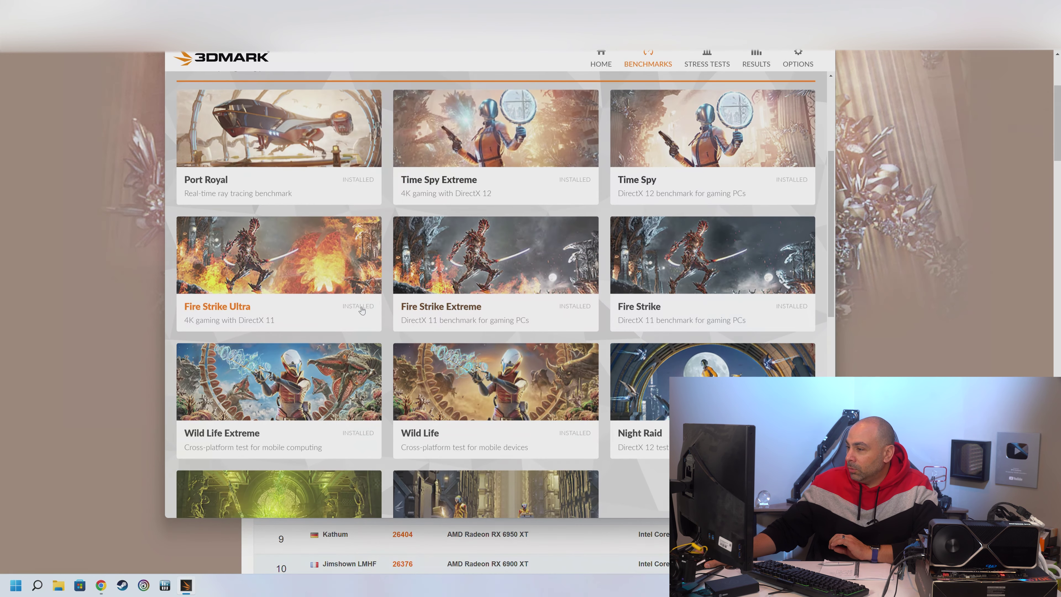
{"action": "left_click", "coordinate": [281, 260]}
Filter the Hall of Fame to Fire Strike Ultra with 1x GPU, led by 19304.
{"action": "left_click", "coordinate": [50, 323]}
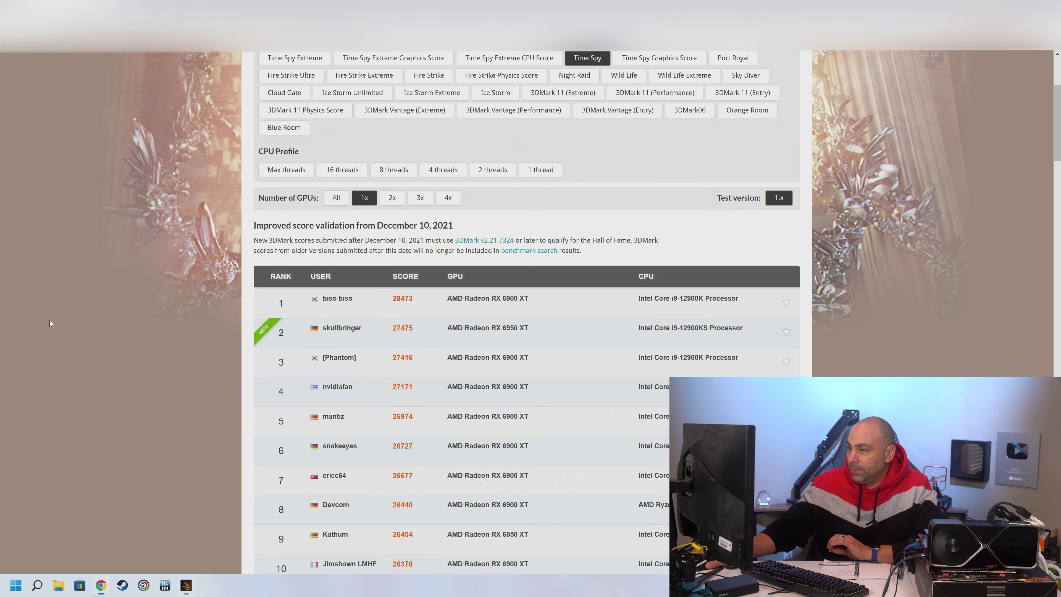
{"action": "scroll", "coordinate": [374, 232], "scroll_direction": "up", "scroll_amount": 2}
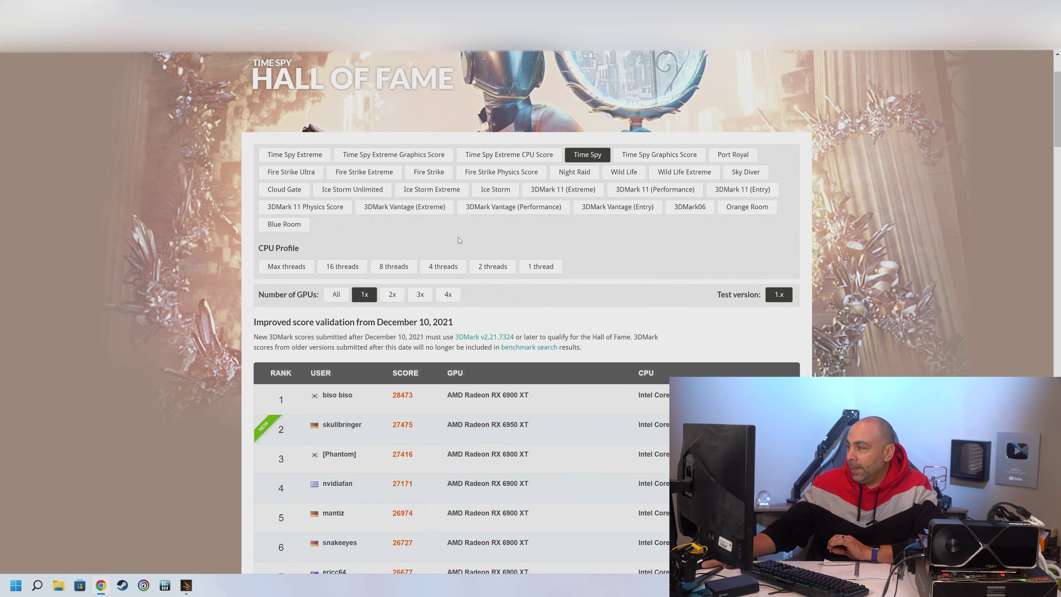
{"action": "left_click", "coordinate": [291, 171]}
{"action": "scroll", "coordinate": [357, 353], "scroll_direction": "down", "scroll_amount": 4}
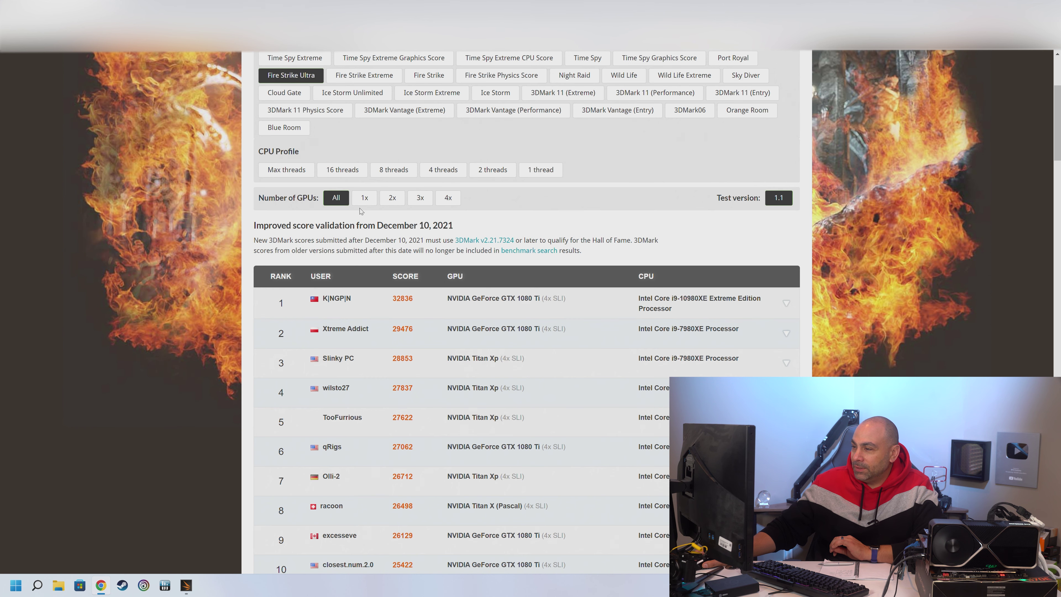
{"action": "left_click", "coordinate": [365, 199]}
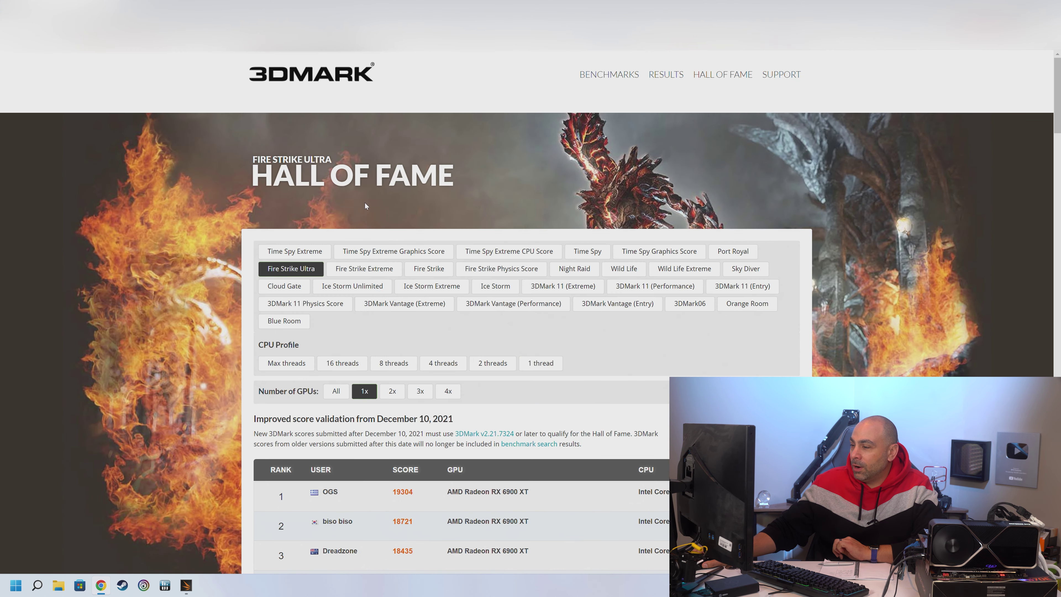
{"action": "scroll", "coordinate": [460, 217], "scroll_direction": "down", "scroll_amount": 5}
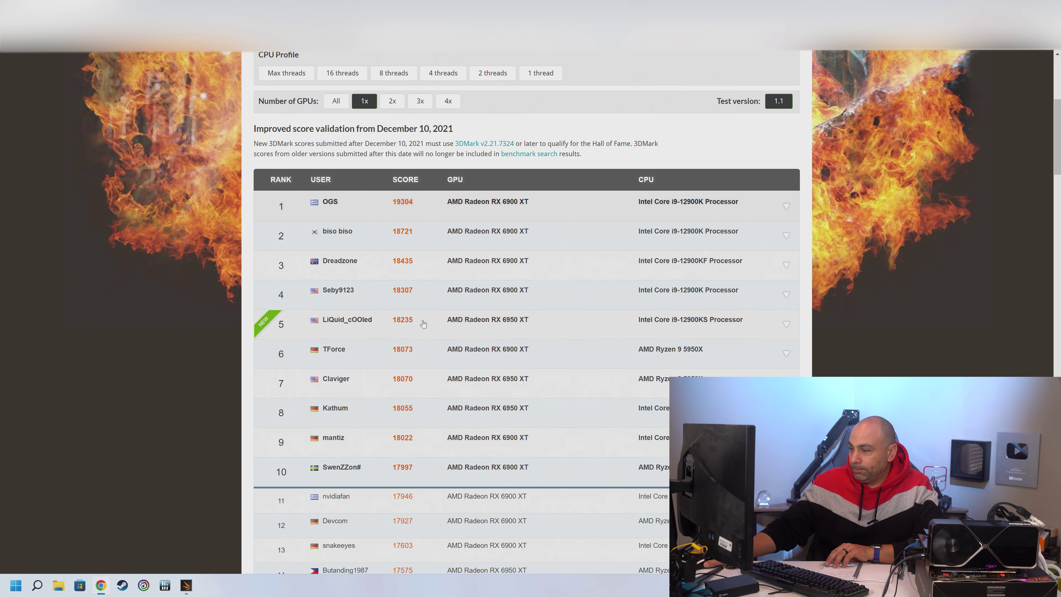
Run Fire Strike Ultra on the RTX 4090 (25 121) and compare it with the Hall of Fame.
{"action": "left_click", "coordinate": [186, 586]}
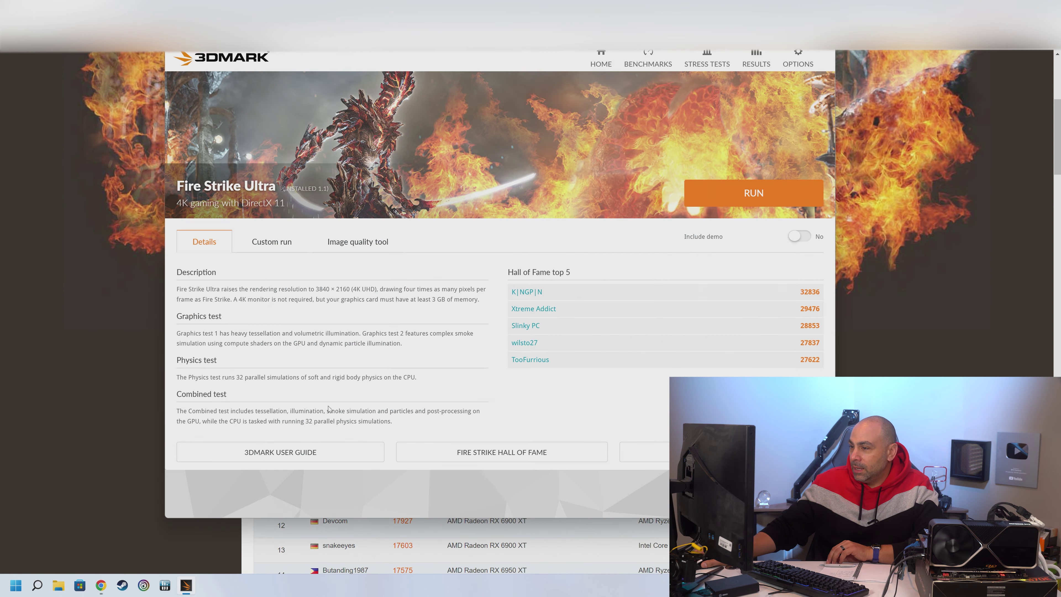
{"action": "left_click", "coordinate": [814, 201]}
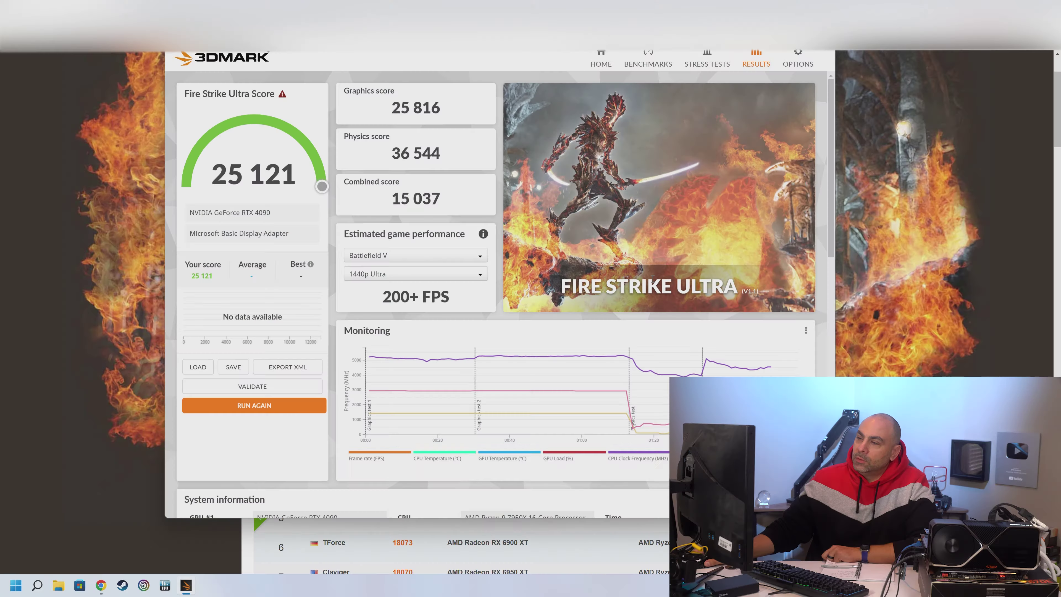
{"action": "left_click", "coordinate": [69, 279]}
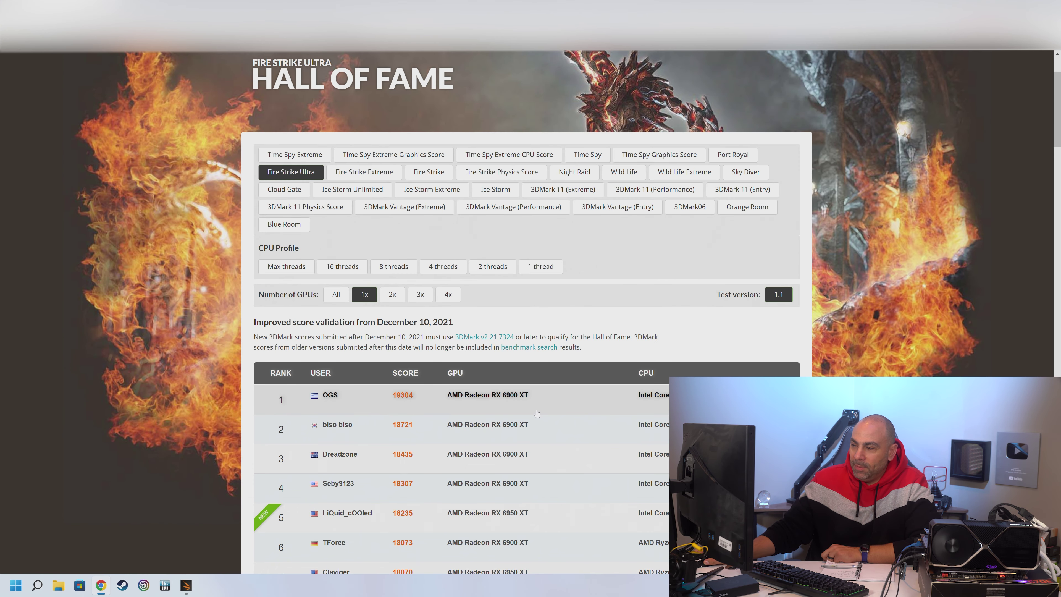
{"action": "mouse_move", "coordinate": [188, 584]}
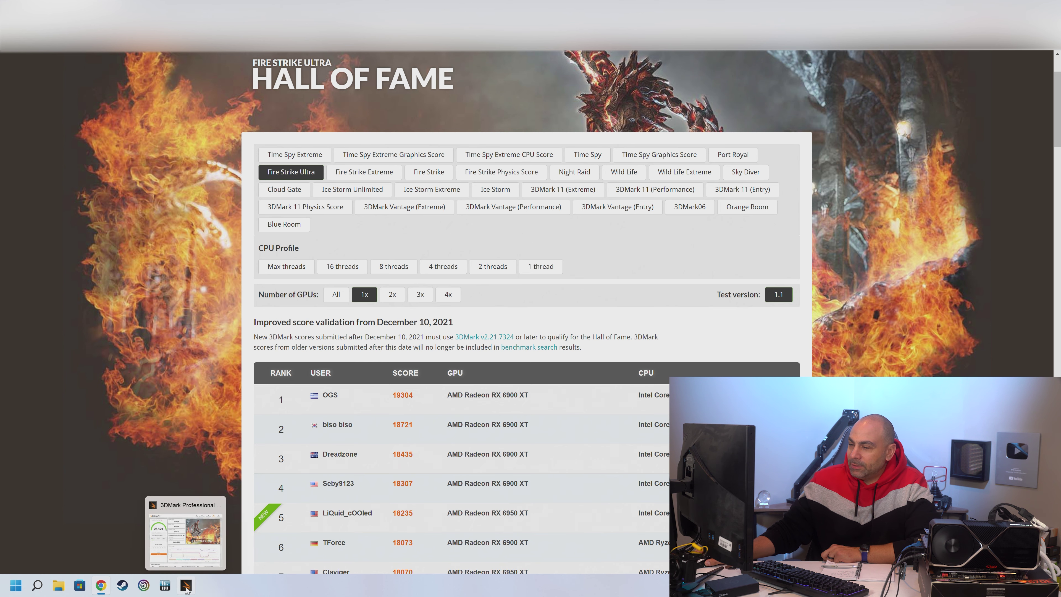
{"action": "left_click", "coordinate": [193, 553]}
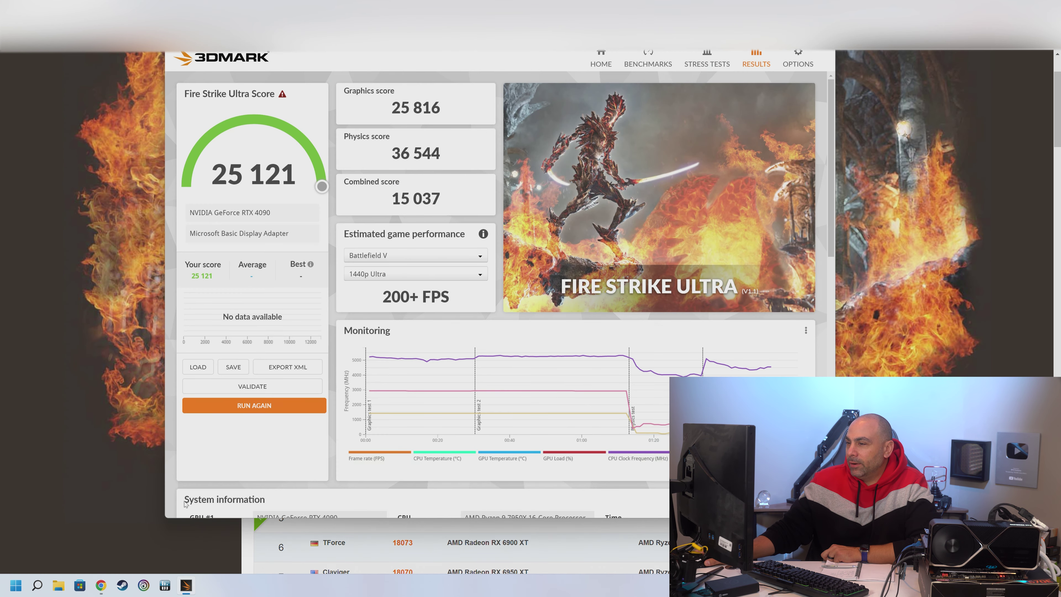
Save the Fire Strike Ultra result in Documents under the file name 'fsu 25121'.
{"action": "left_click", "coordinate": [230, 368]}
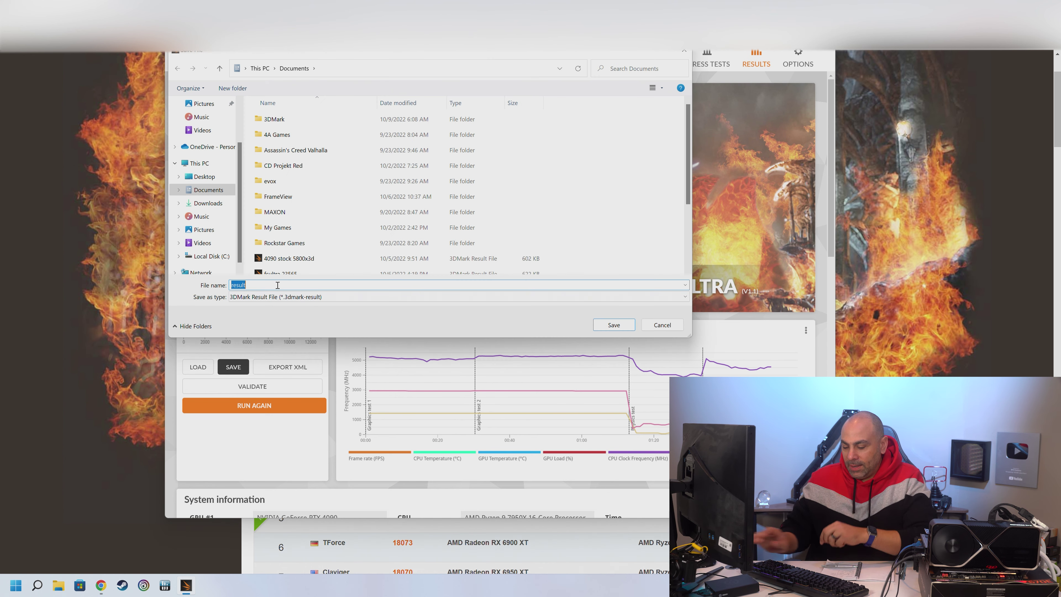
{"action": "type", "text": "fsu"}
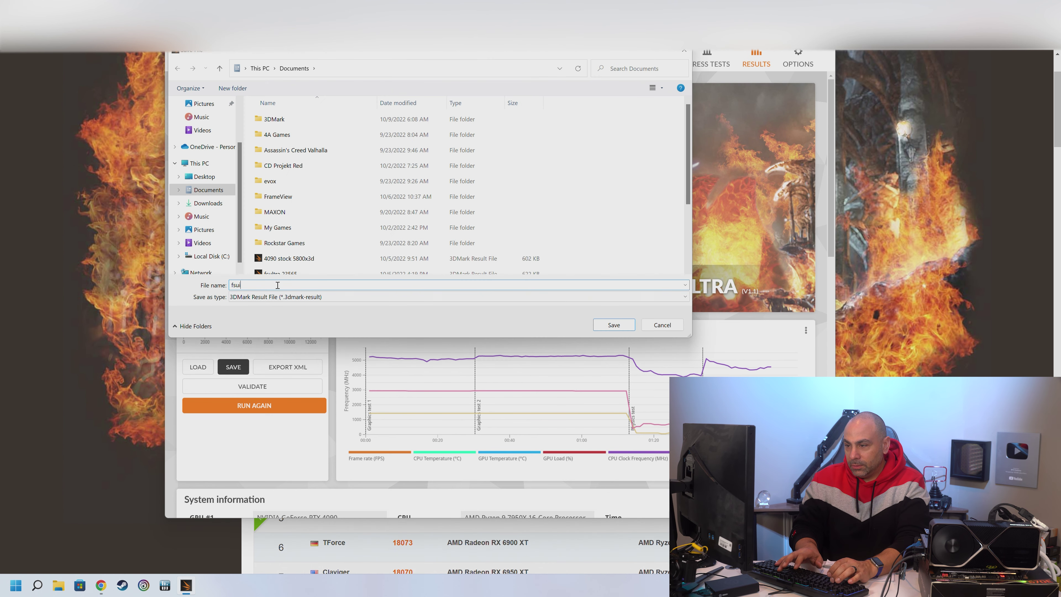
{"action": "key", "text": "Escape"}
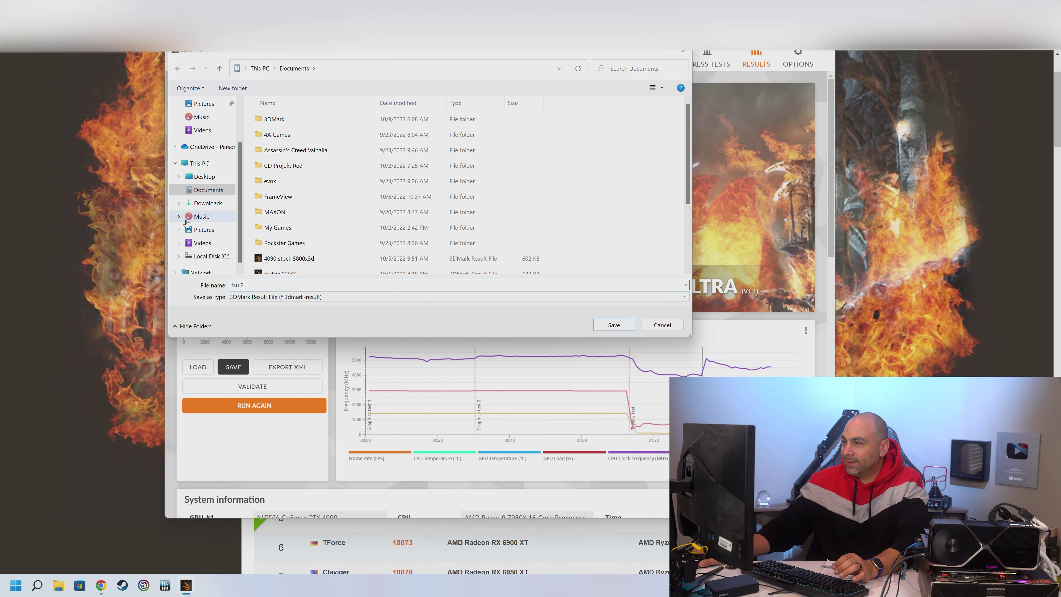
{"action": "left_click_drag", "start_coordinate": [339, 60], "coordinate": [572, 74]}
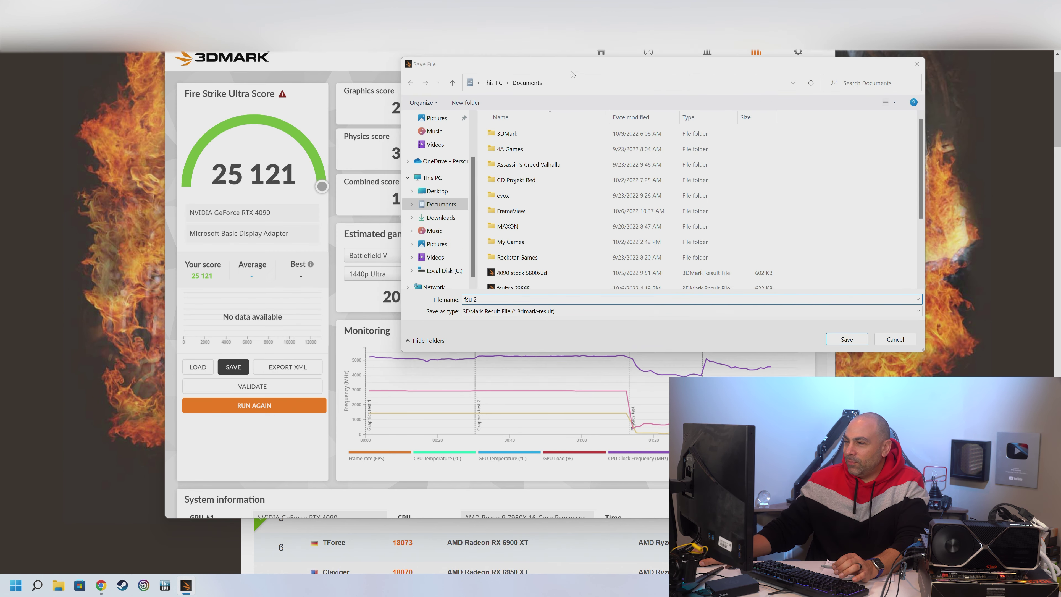
{"action": "left_click", "coordinate": [512, 299]}
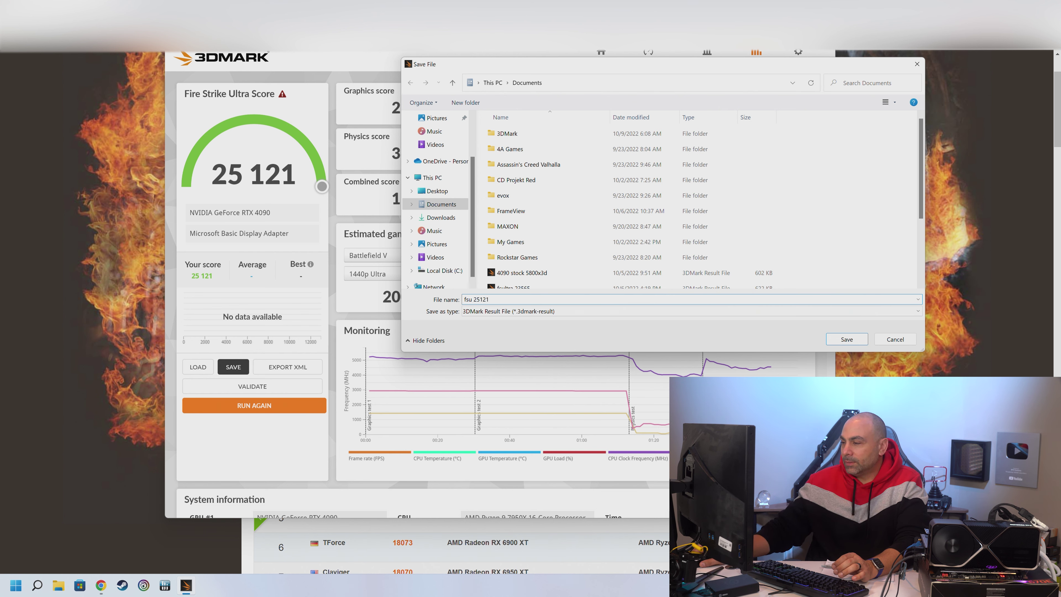
{"action": "type", "text": "5121"}
{"action": "left_click", "coordinate": [862, 343]}
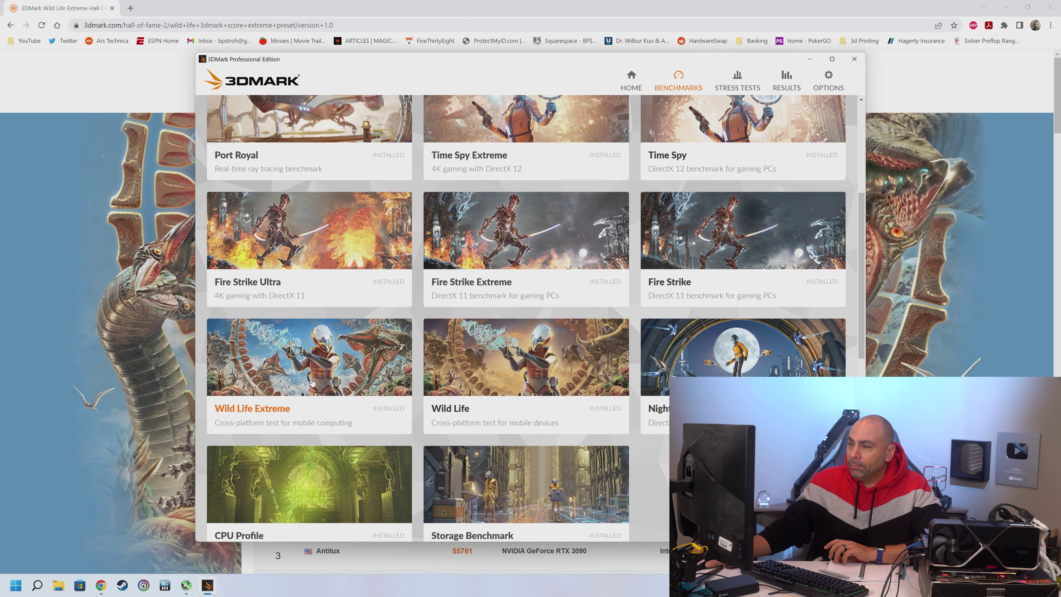
Run the Wild Life Extreme benchmark, which scores 89 880 on the RTX 4090.
{"action": "left_click", "coordinate": [312, 382]}
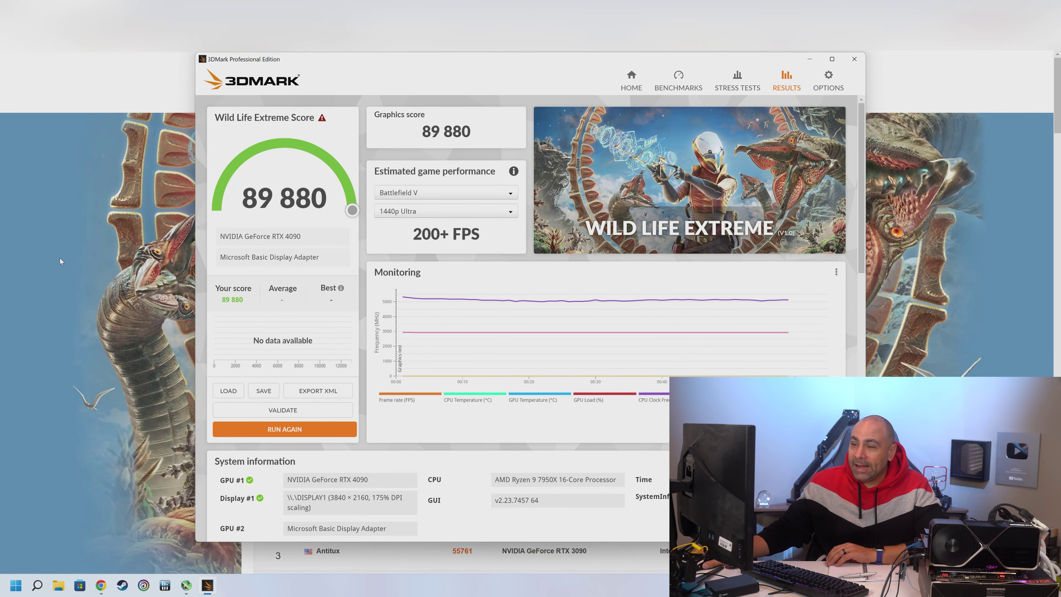
Check the Wild Life Extreme Hall of Fame, topped by 61973, then return to the 89 880 result.
{"action": "left_click", "coordinate": [36, 278]}
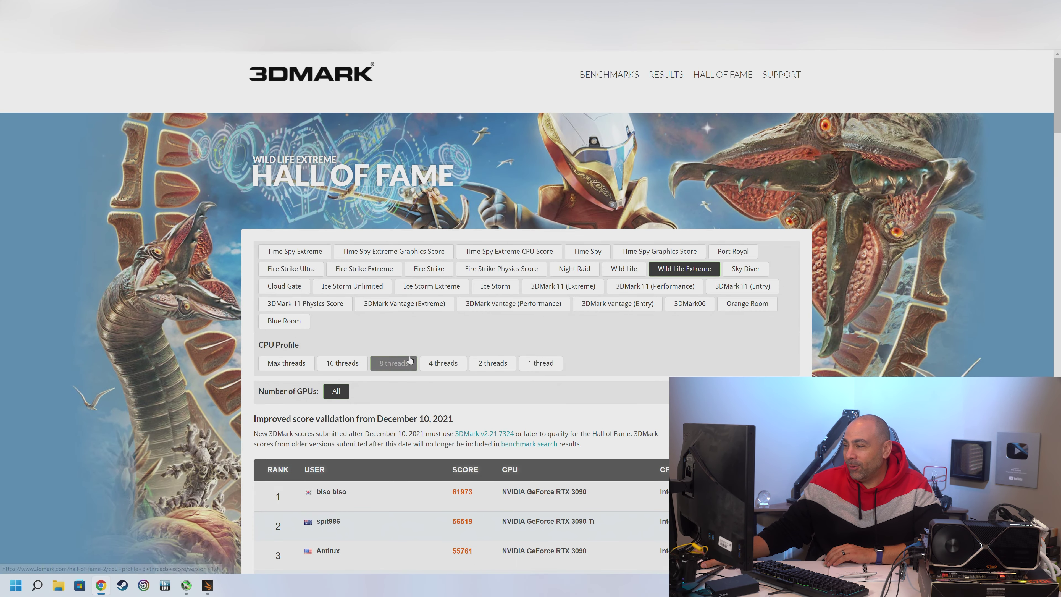
{"action": "scroll", "coordinate": [437, 368], "scroll_direction": "down", "scroll_amount": 3}
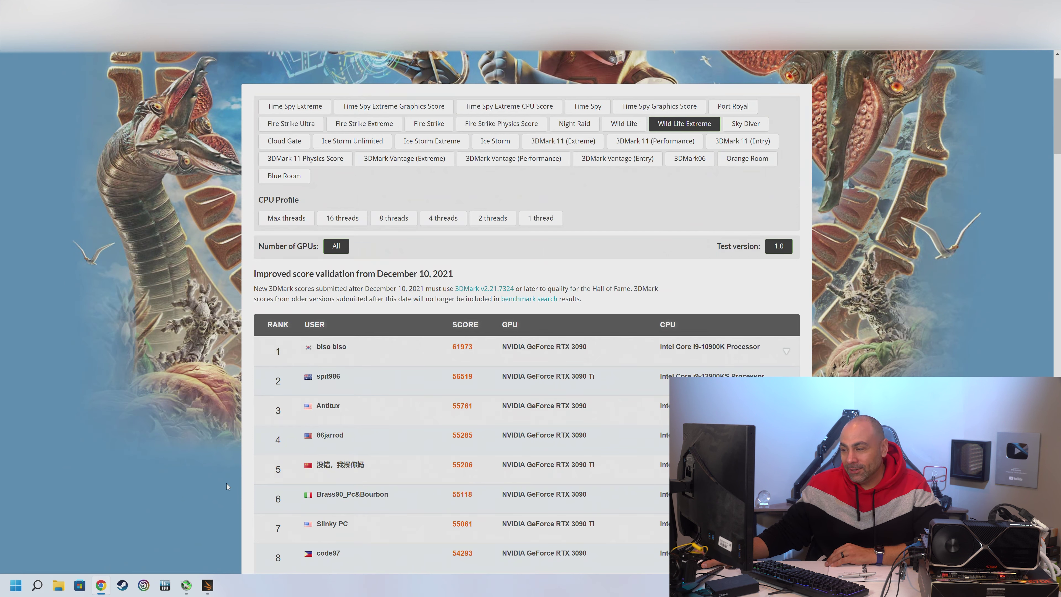
{"action": "left_click", "coordinate": [207, 585]}
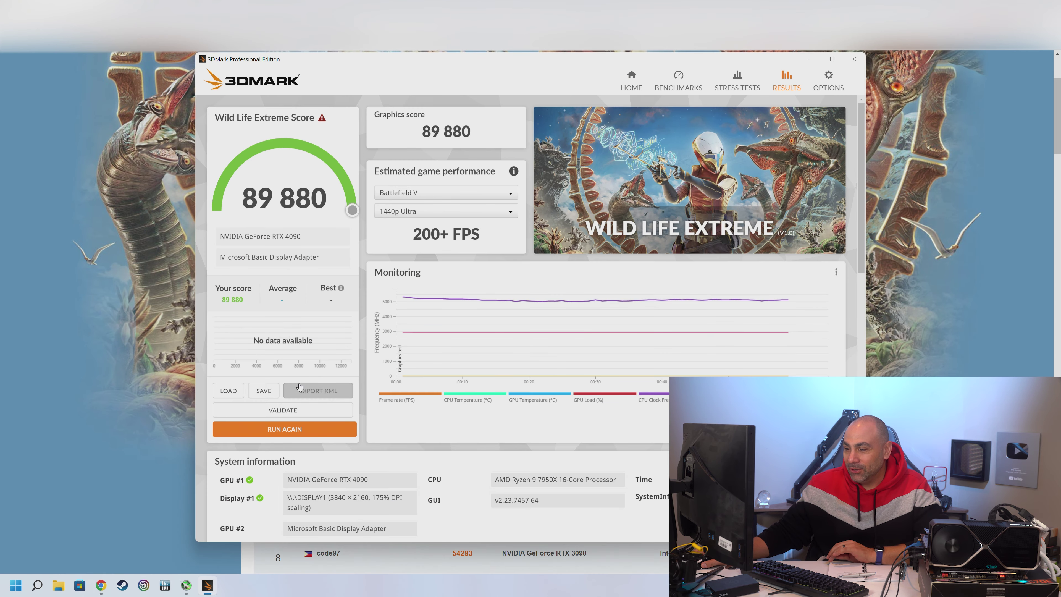
Save the Wild Life Extreme result in Documents under the file name 'wildlife 89880'.
{"action": "left_click", "coordinate": [264, 390]}
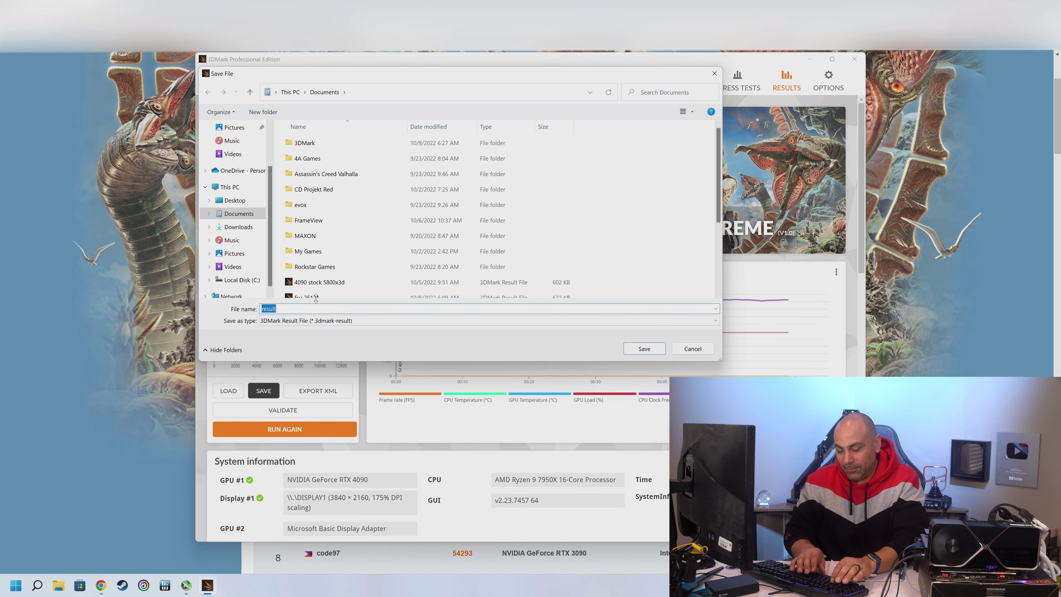
{"action": "type", "text": "wildlife"}
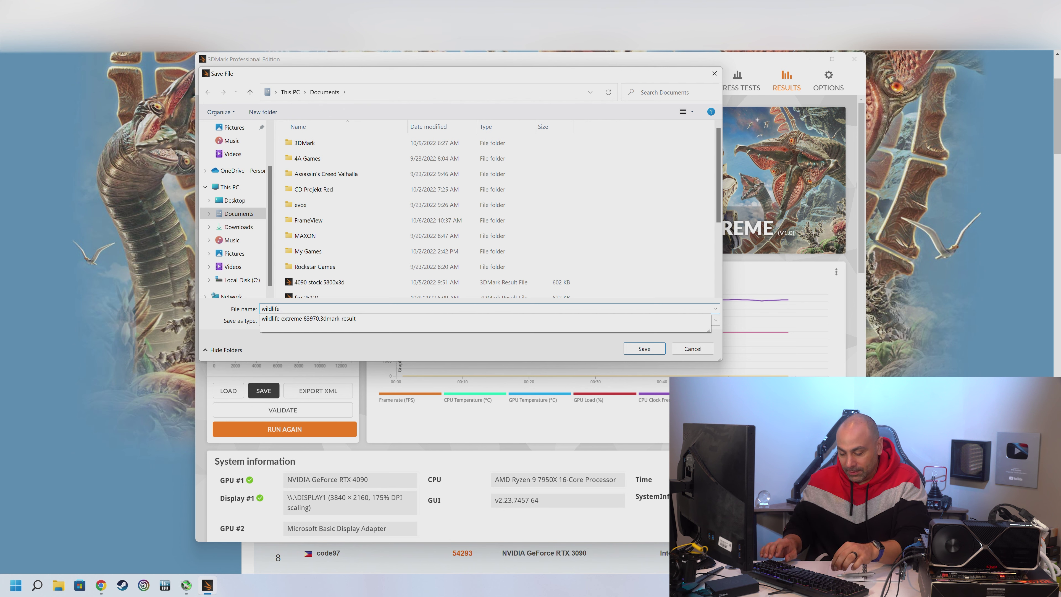
{"action": "type", "text": " 83"}
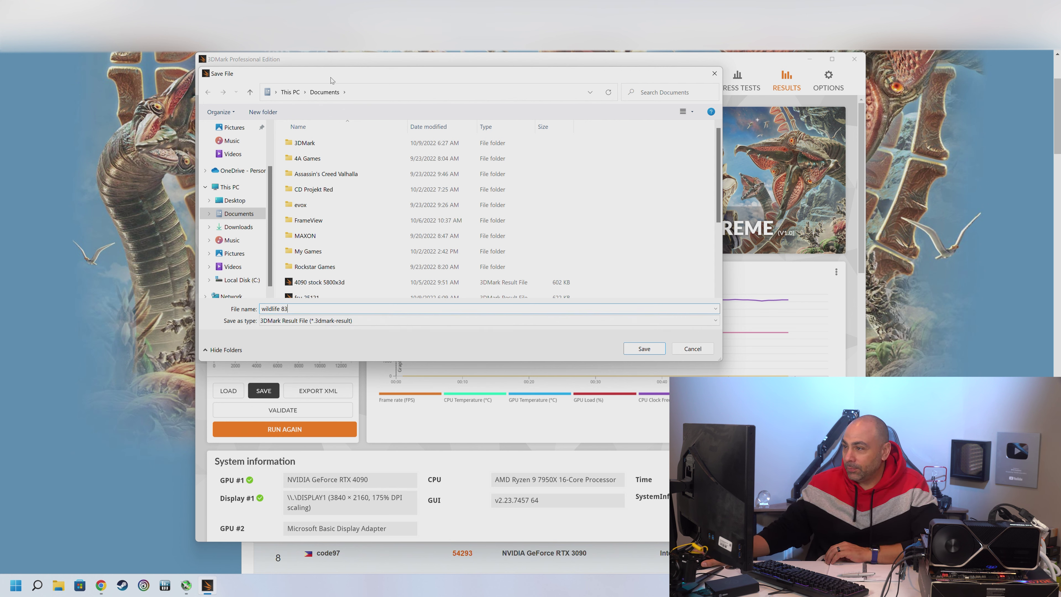
{"action": "left_click_drag", "start_coordinate": [331, 80], "coordinate": [533, 97]}
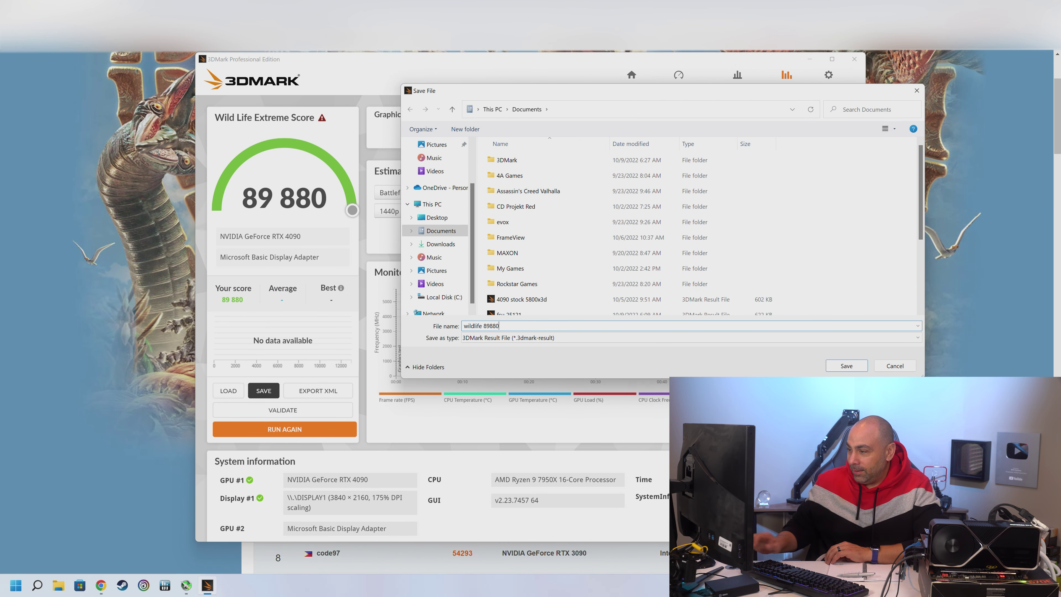
{"action": "left_click", "coordinate": [843, 366]}
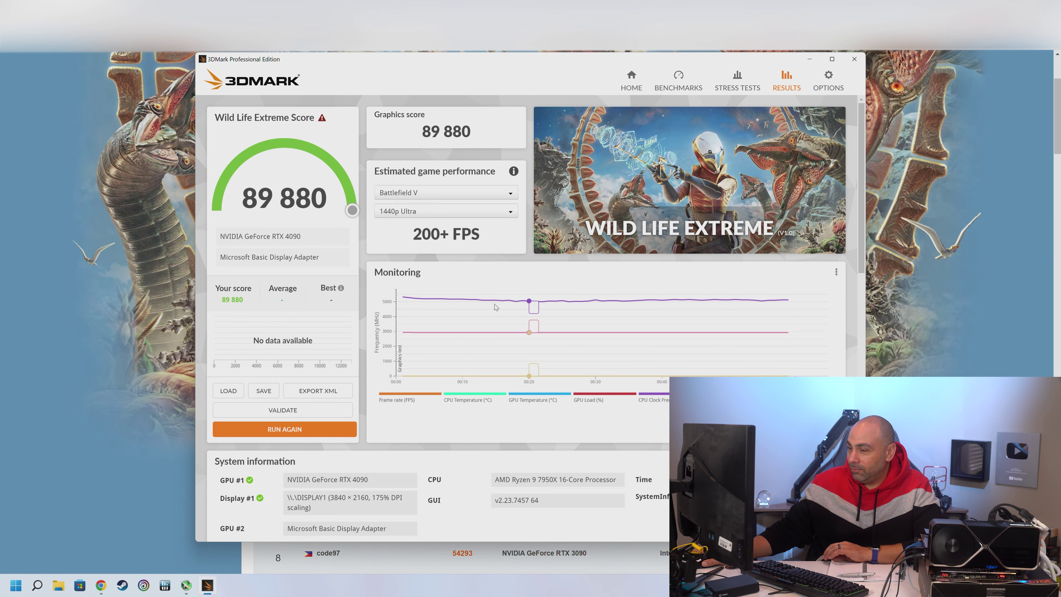